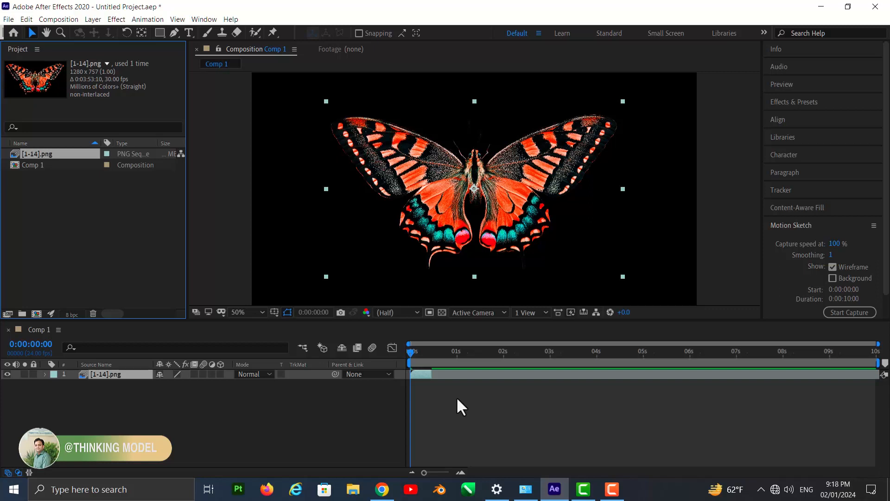
Extend the [1-14].png layer in Comp 1 to the end of the 10-second timeline.
{"action": "right_click", "coordinate": [53, 155]}
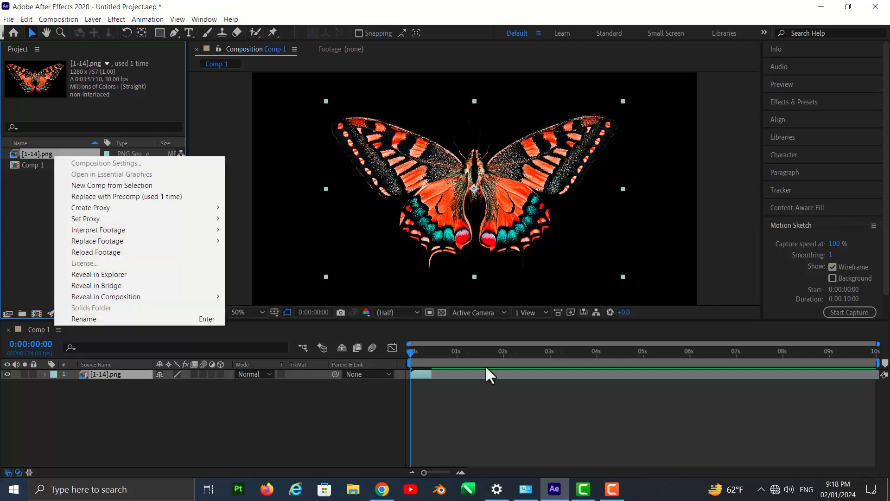
{"action": "left_click", "coordinate": [431, 373]}
{"action": "left_click_drag", "start_coordinate": [431, 375], "coordinate": [877, 409]}
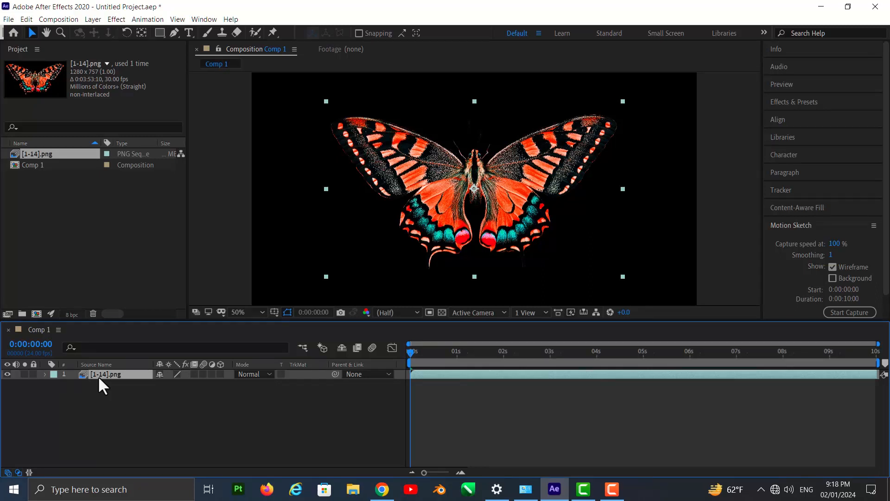
Scale the butterfly layer down to 16%.
{"action": "key", "text": "s"}
{"action": "left_click_drag", "start_coordinate": [191, 385], "coordinate": [150, 393]}
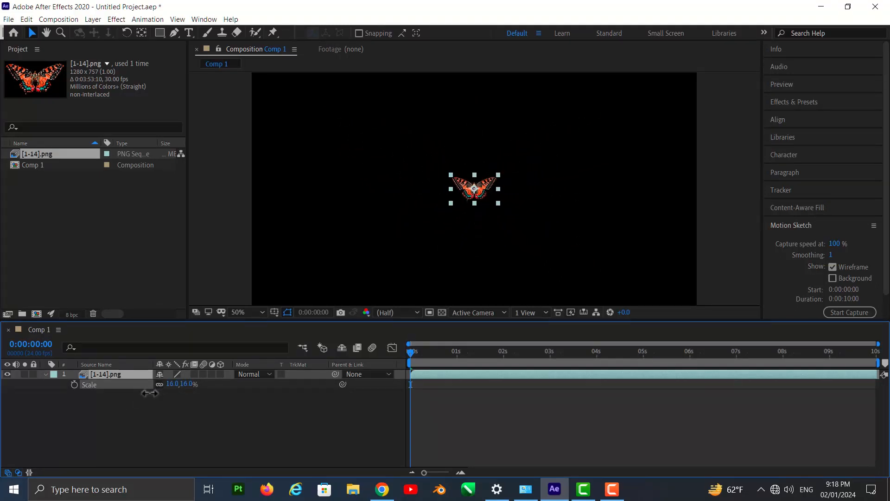
{"action": "key", "text": "Return"}
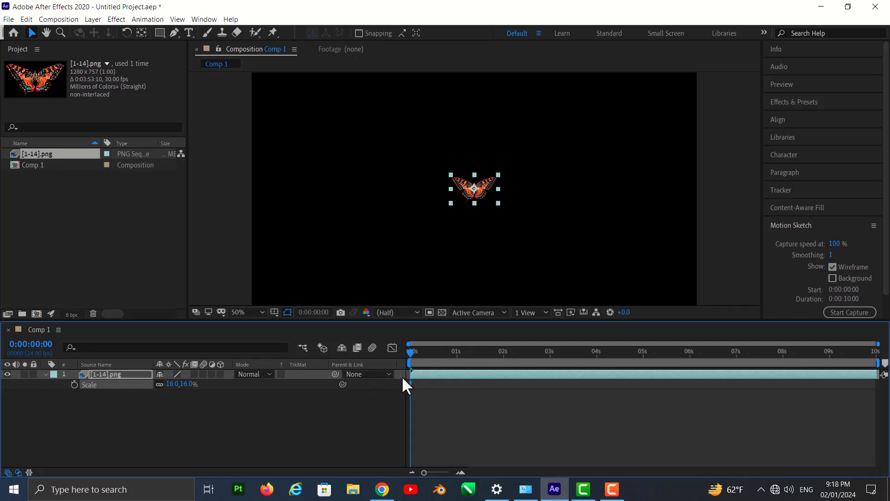
Start animating the butterfly's position from the centre at 0:00, moving it to about 144, 916 at 0:00:00:15.
{"action": "key", "text": "p"}
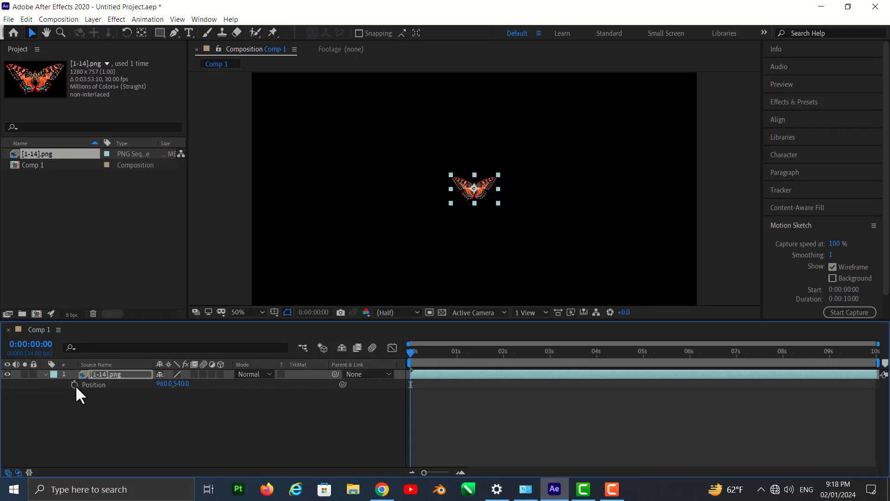
{"action": "left_click", "coordinate": [74, 384]}
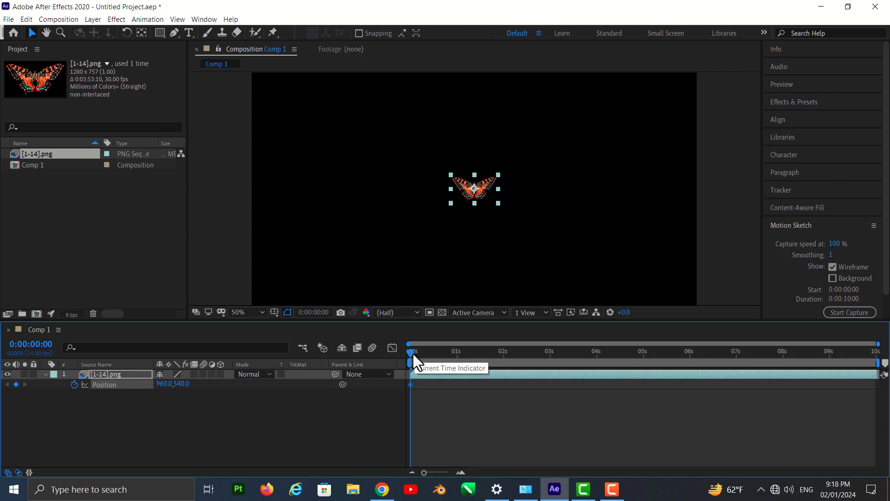
{"action": "left_click_drag", "start_coordinate": [412, 355], "coordinate": [439, 358]}
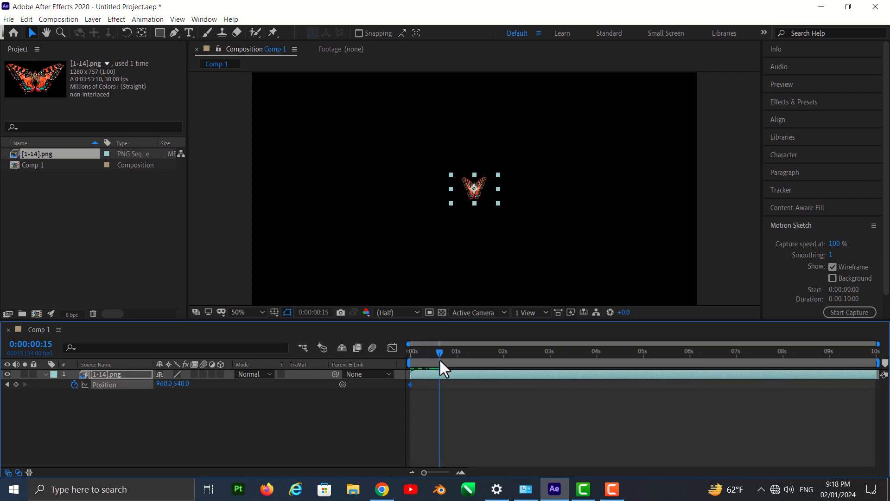
{"action": "left_click_drag", "start_coordinate": [478, 196], "coordinate": [286, 283]}
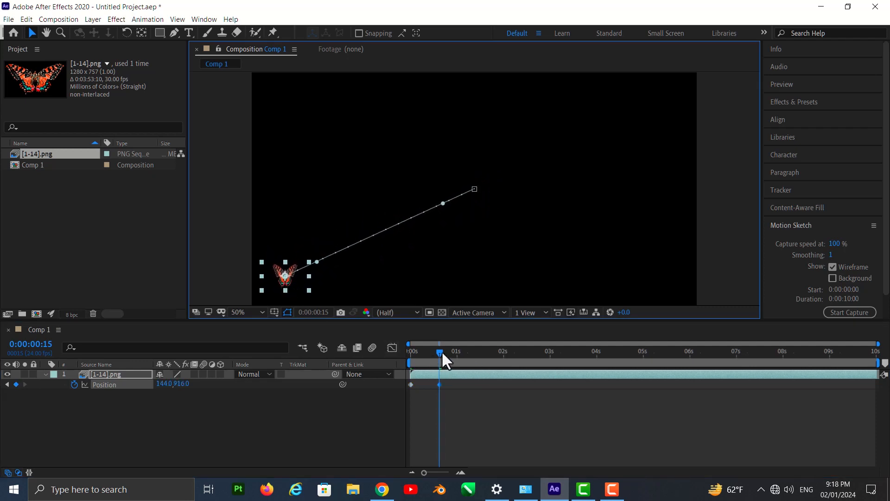
Add butterfly position keyframes at about 146, 232 at 0:00:01:01 and about 1008, 164 at 0:00:01:13.
{"action": "left_click_drag", "start_coordinate": [440, 351], "coordinate": [459, 356]}
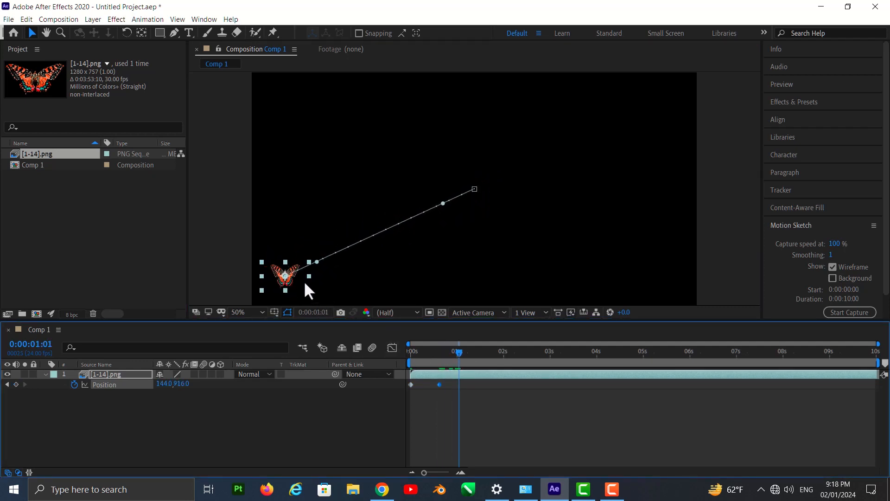
{"action": "left_click_drag", "start_coordinate": [294, 274], "coordinate": [295, 119]}
{"action": "left_click_drag", "start_coordinate": [457, 351], "coordinate": [481, 358]}
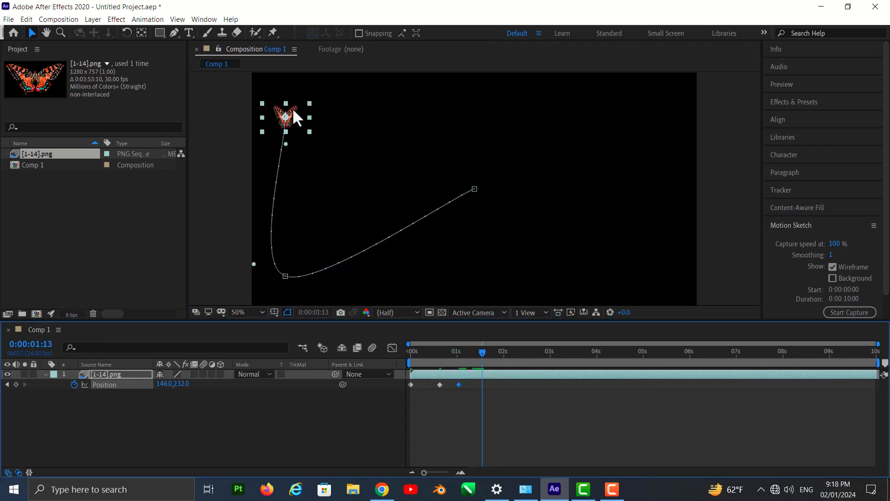
{"action": "left_click_drag", "start_coordinate": [293, 110], "coordinate": [493, 96]}
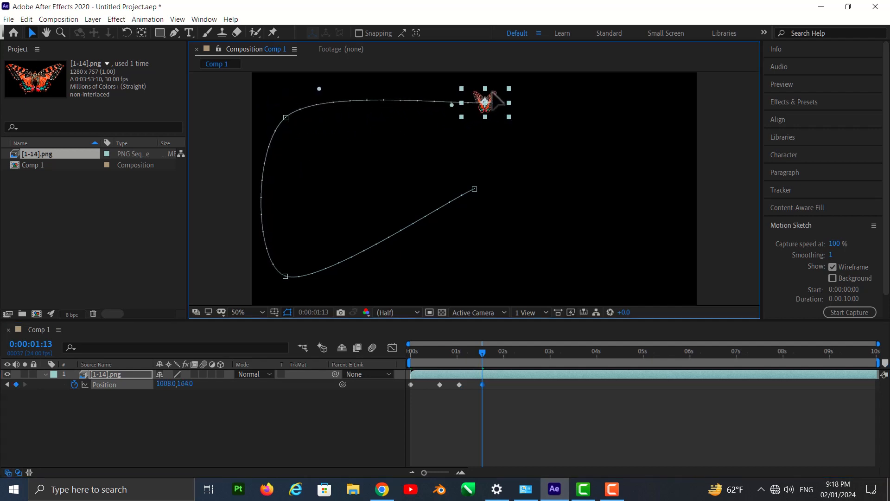
Add butterfly position keyframes at about 1424, 836 at 0:00:02:00 and about 1748, 184 at 0:00:02:16.
{"action": "left_click_drag", "start_coordinate": [483, 354], "coordinate": [506, 357]}
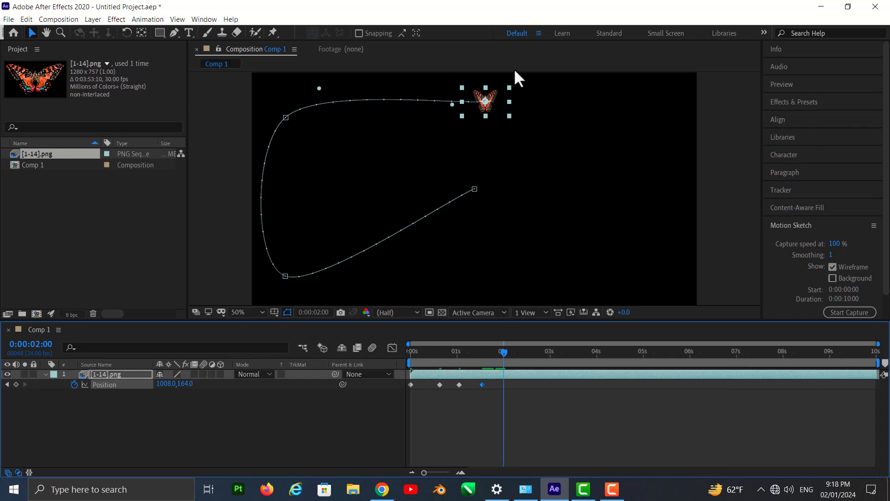
{"action": "left_click_drag", "start_coordinate": [489, 92], "coordinate": [585, 248]}
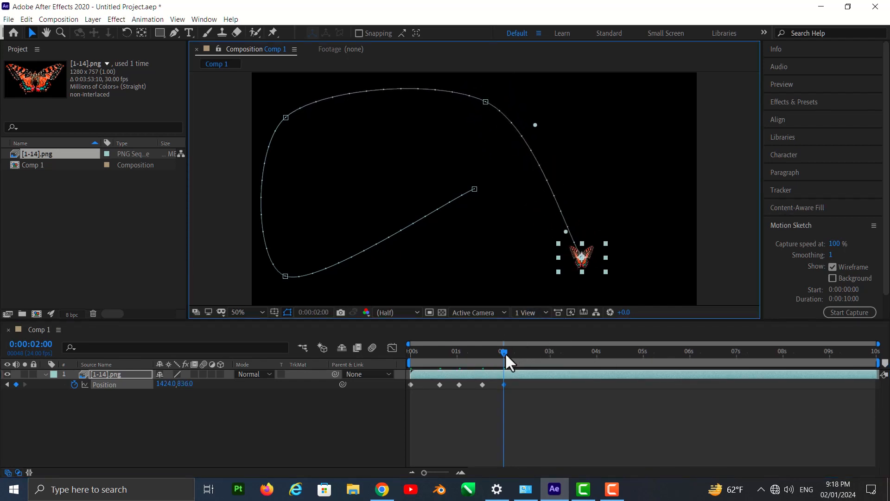
{"action": "left_click_drag", "start_coordinate": [505, 353], "coordinate": [535, 357]}
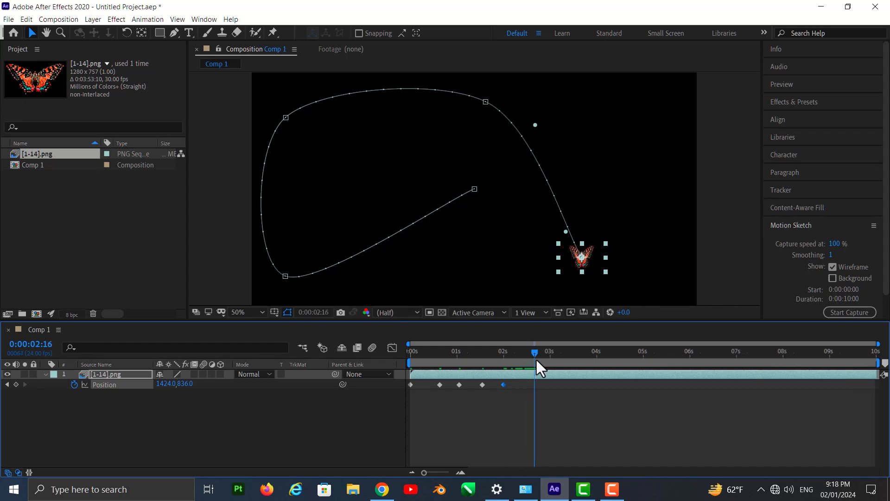
{"action": "left_click_drag", "start_coordinate": [577, 267], "coordinate": [652, 118]}
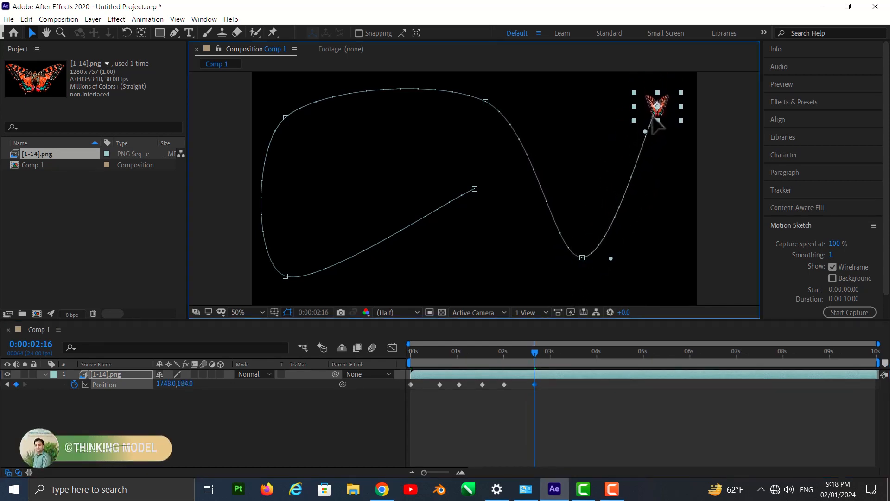
Add butterfly position keyframes at about 322, 450 at 0:00:03:01, about 914, 918 at 0:00:03:13 and about 1454, 430 at 0:00:04:01.
{"action": "left_click_drag", "start_coordinate": [536, 353], "coordinate": [552, 358]}
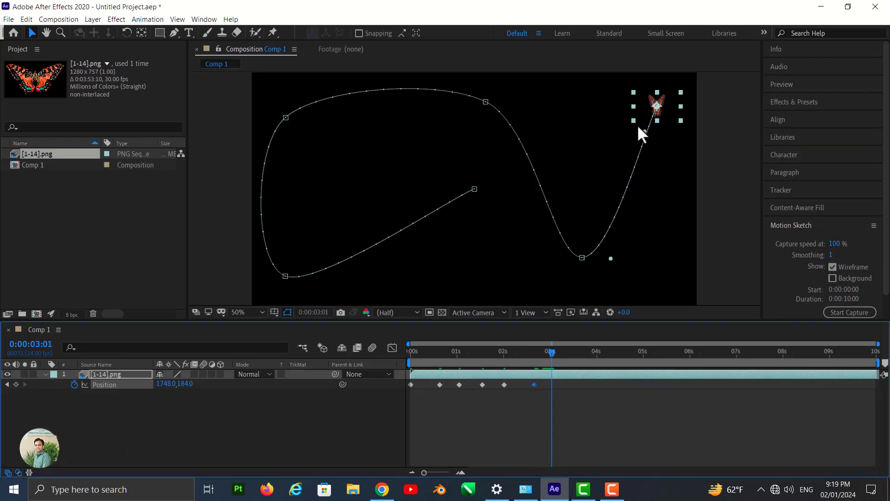
{"action": "left_click_drag", "start_coordinate": [650, 102], "coordinate": [292, 172]}
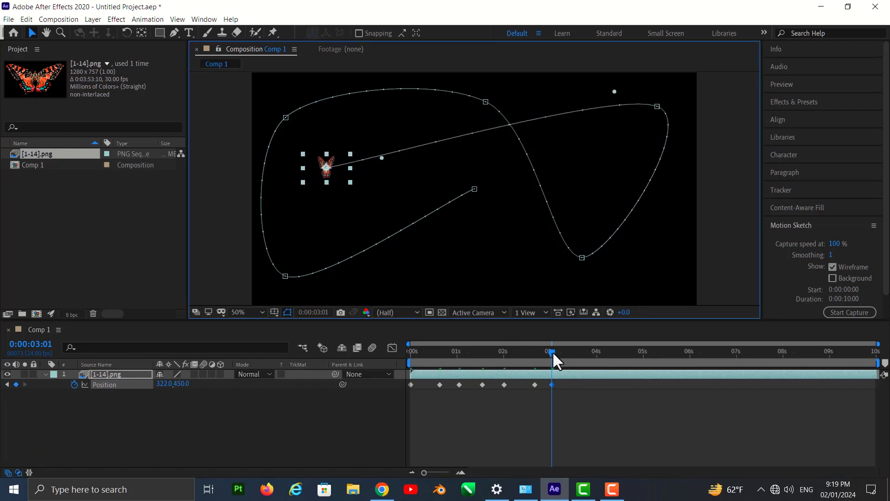
{"action": "left_click_drag", "start_coordinate": [552, 352], "coordinate": [575, 357]}
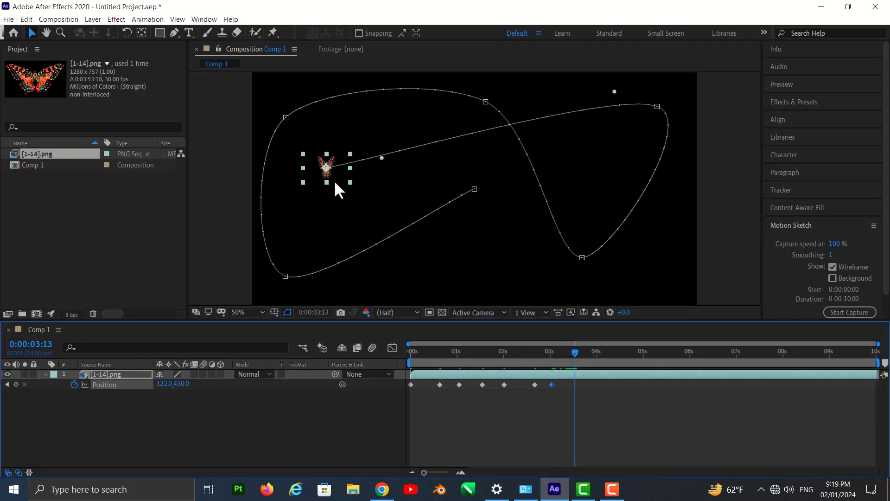
{"action": "left_click_drag", "start_coordinate": [327, 174], "coordinate": [464, 286]}
{"action": "left_click_drag", "start_coordinate": [575, 353], "coordinate": [598, 367]}
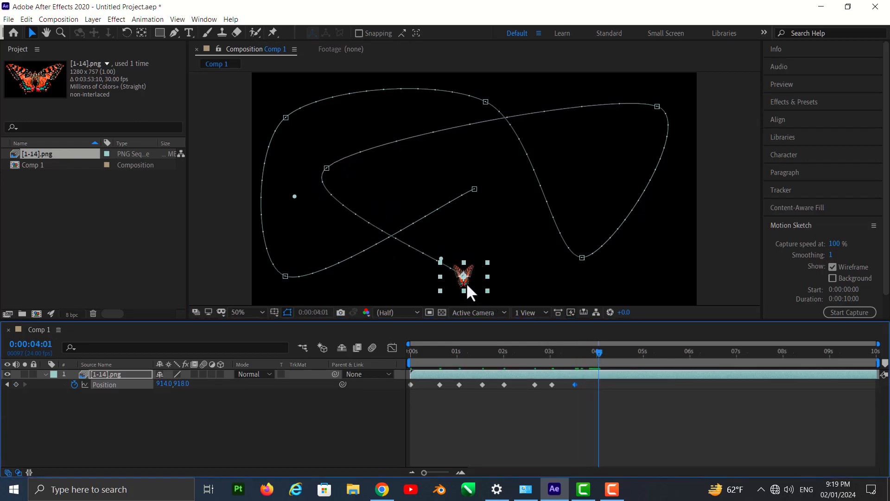
{"action": "left_click_drag", "start_coordinate": [466, 287], "coordinate": [591, 173]}
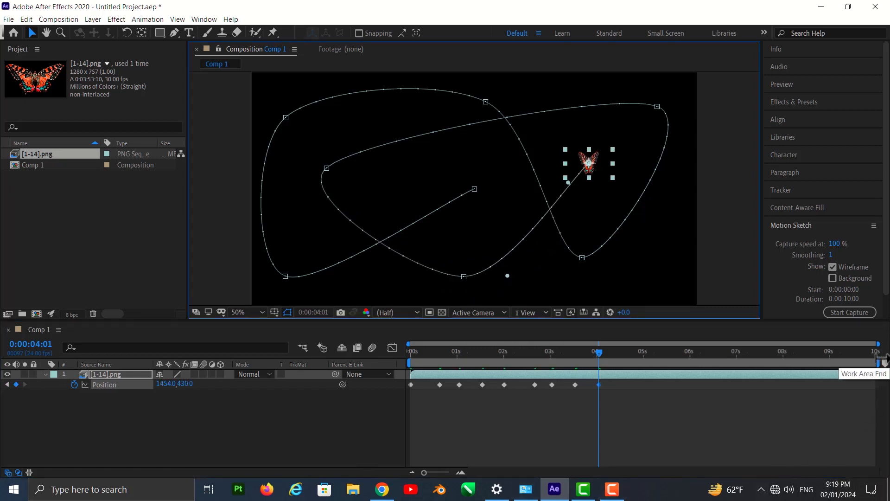
Shorten the work area to end just after the last keyframe at about 4 seconds and preview the flight from the start.
{"action": "left_click_drag", "start_coordinate": [885, 359], "coordinate": [610, 366]}
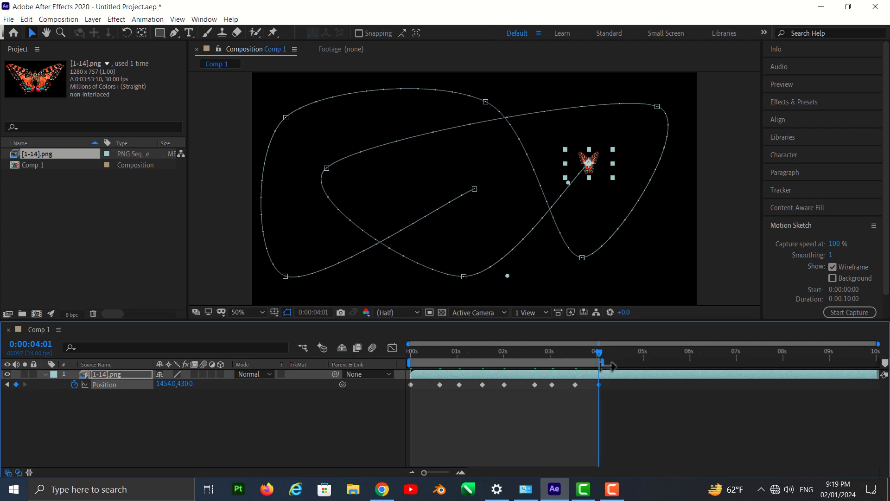
{"action": "left_click_drag", "start_coordinate": [597, 350], "coordinate": [375, 353]}
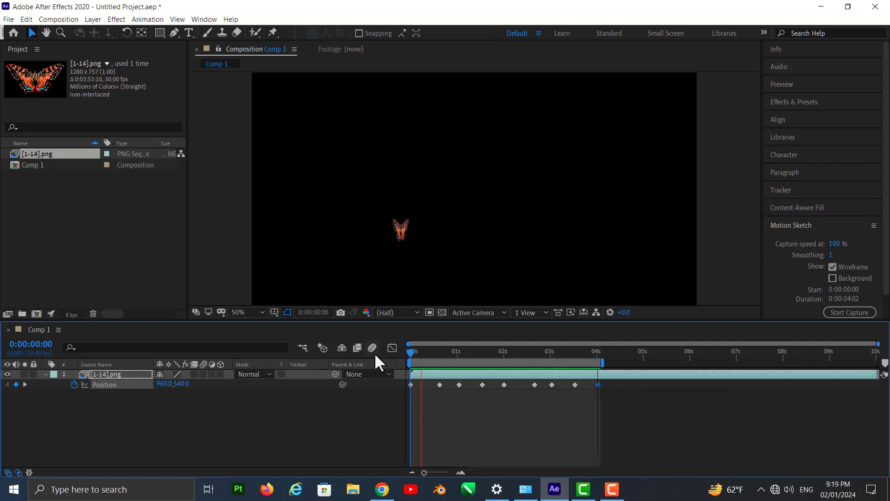
{"action": "key", "text": "space"}
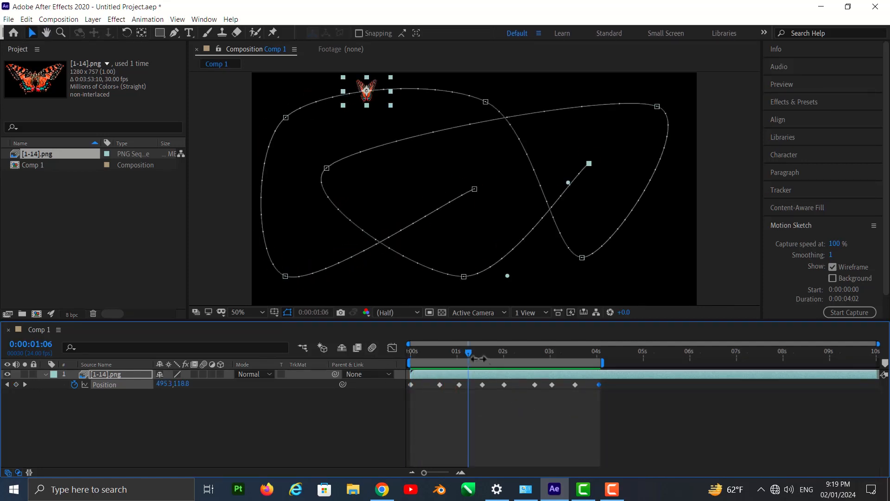
Even out the position keyframe spacing by moving the second and sixth slightly earlier and the fifth slightly later, and return to the first frame.
{"action": "left_click_drag", "start_coordinate": [467, 352], "coordinate": [437, 386]}
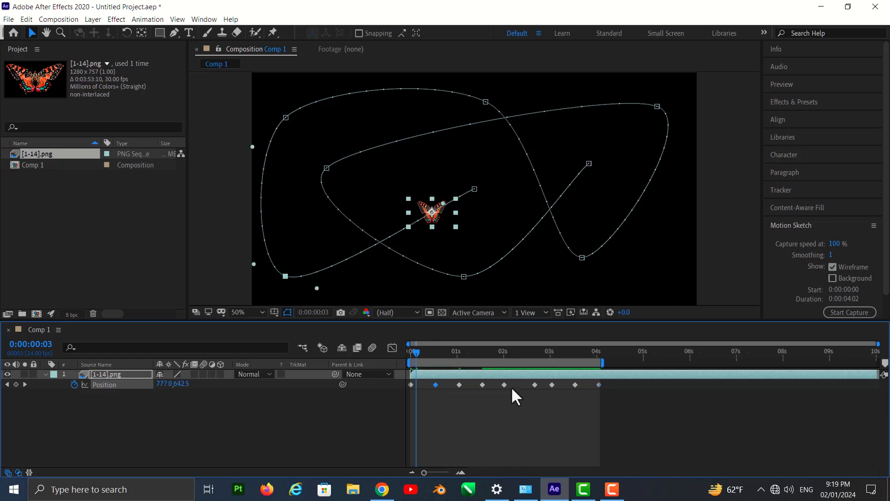
{"action": "left_click_drag", "start_coordinate": [504, 385], "coordinate": [531, 385]}
{"action": "left_click_drag", "start_coordinate": [417, 352], "coordinate": [378, 416]}
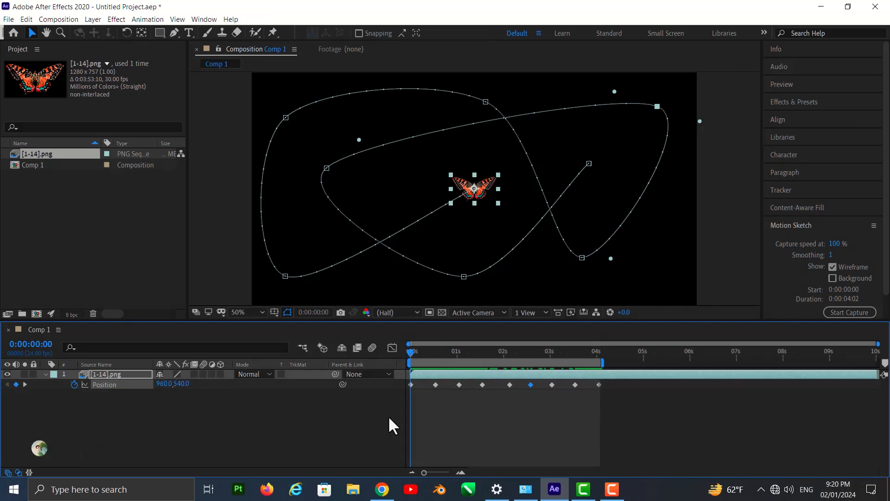
Select all the butterfly's position keyframes and convert them to hold keyframes.
{"action": "left_click_drag", "start_coordinate": [388, 416], "coordinate": [603, 382]}
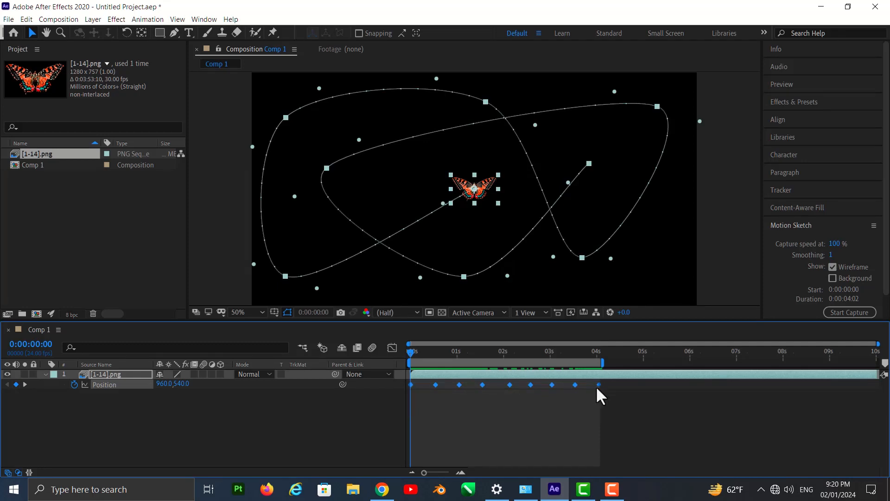
{"action": "right_click", "coordinate": [576, 385]}
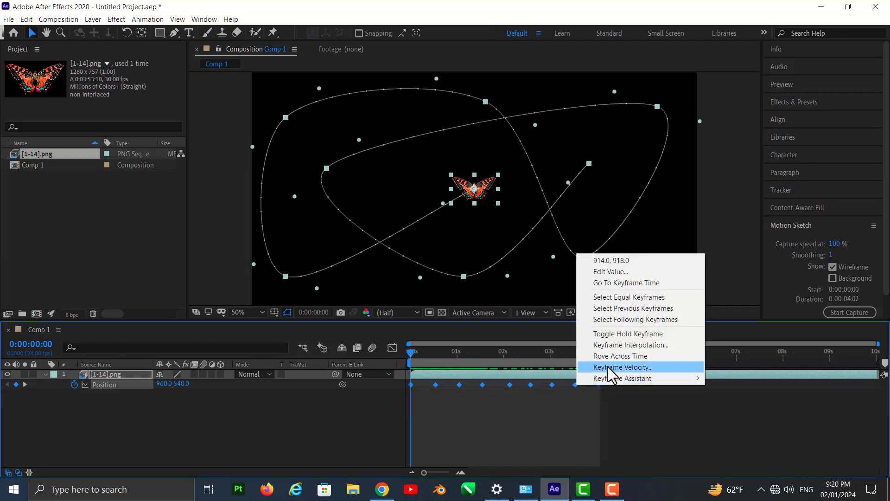
{"action": "left_click", "coordinate": [617, 337]}
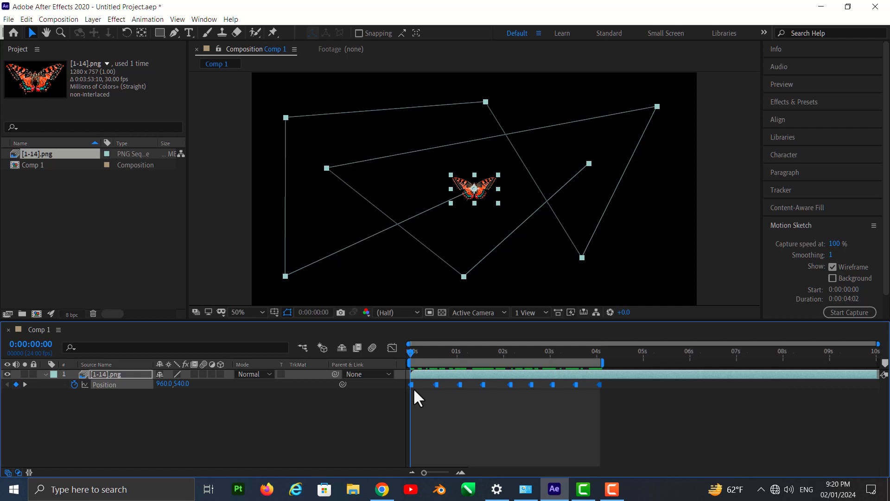
Preview the butterfly animation with hold keyframes and return the playhead to the first frame.
{"action": "key", "text": "space"}
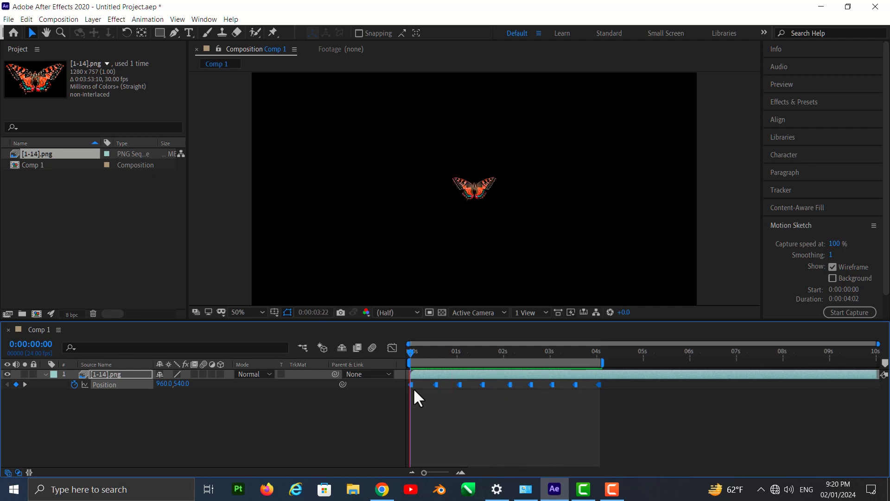
{"action": "key", "text": "space"}
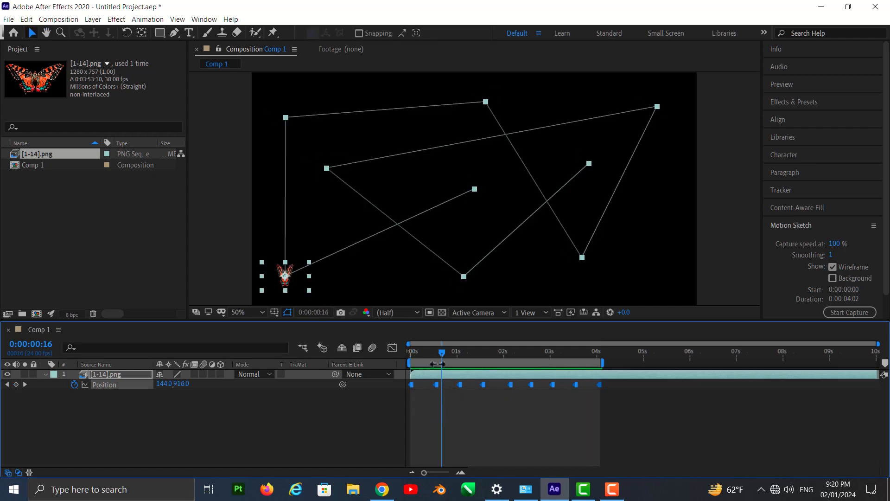
{"action": "left_click_drag", "start_coordinate": [439, 351], "coordinate": [408, 361]}
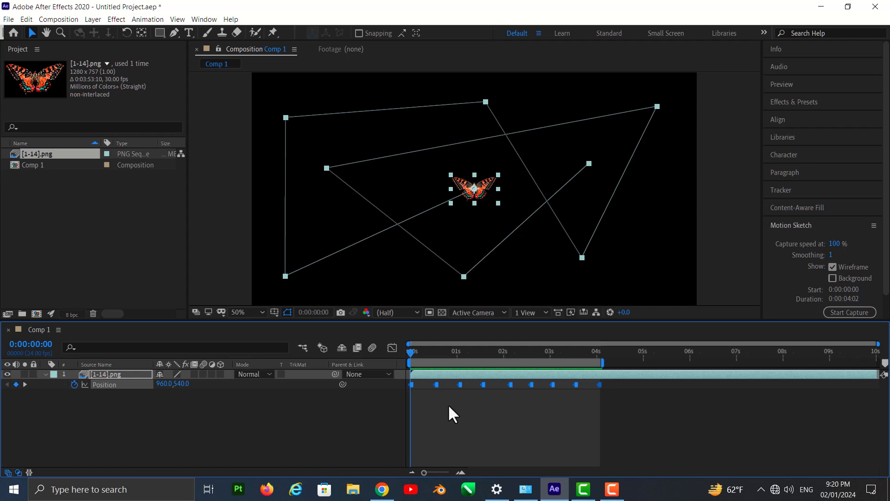
Toggle hold interpolation off, on and off again for all the selected position keyframes.
{"action": "key", "text": "ctrl+alt+h"}
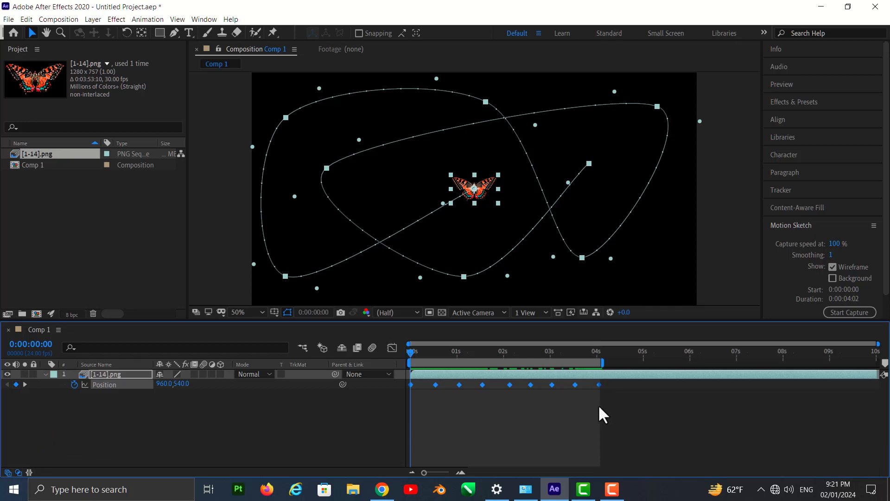
{"action": "key", "text": "ctrl+alt+h"}
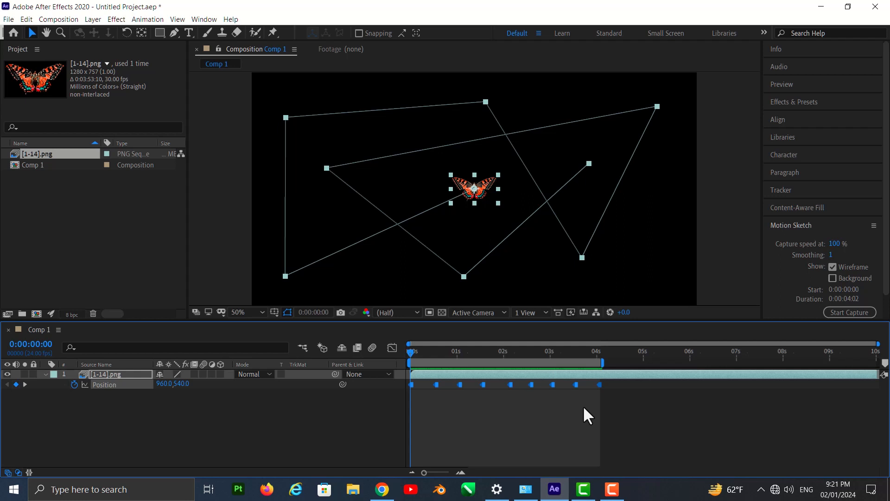
{"action": "key", "text": "ctrl+alt+h"}
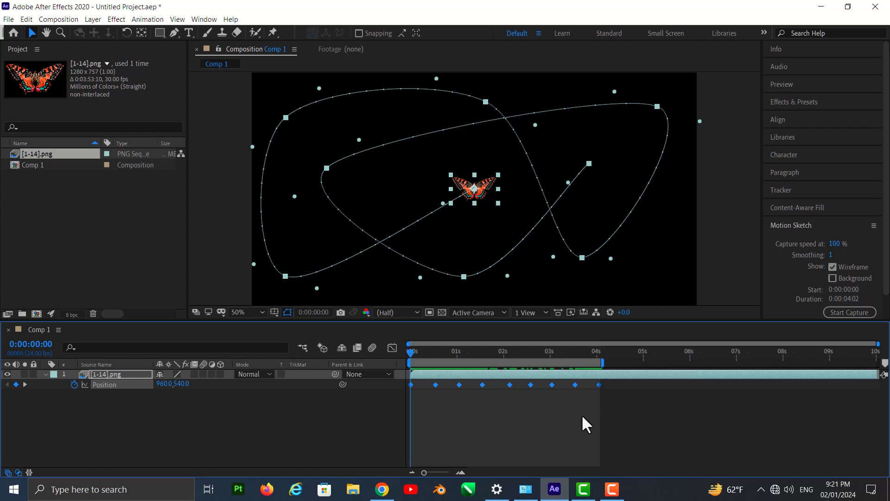
{"action": "mouse_move", "coordinate": [599, 385]}
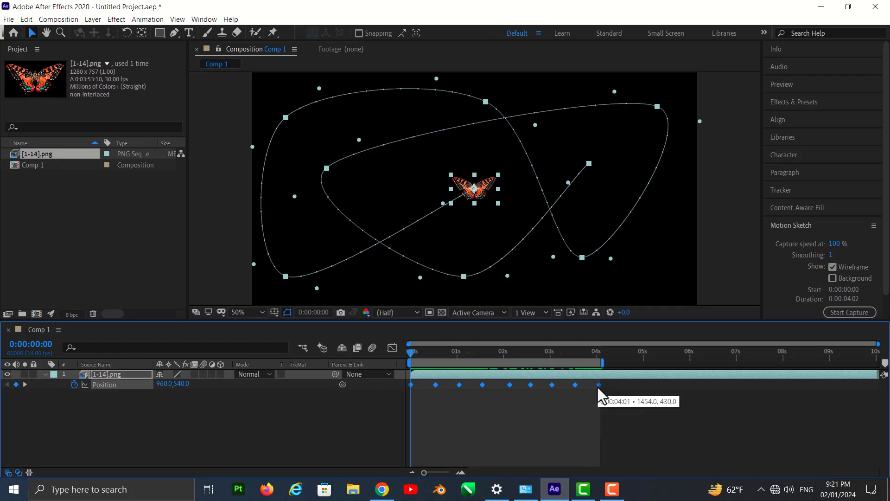
Switch hold interpolation on and back off for the selected position keyframes, and undo the last keyframe changes.
{"action": "key", "text": "ctrl+alt+h"}
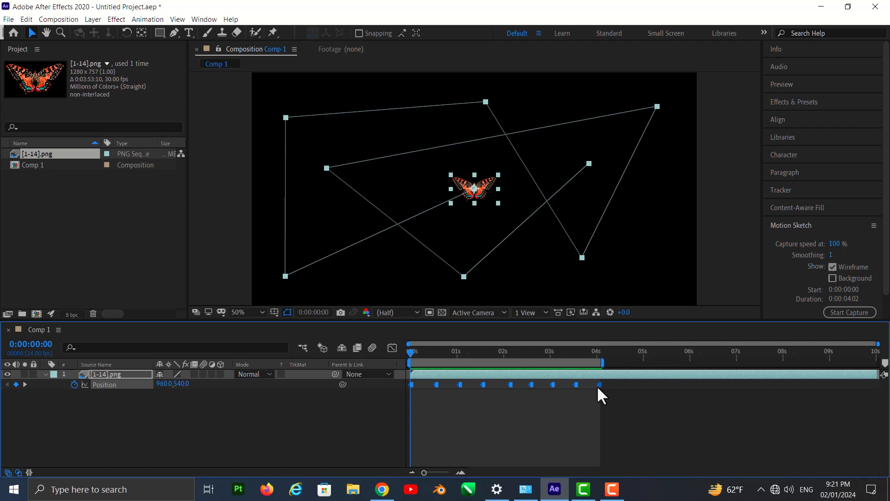
{"action": "key", "text": "ctrl+alt+h"}
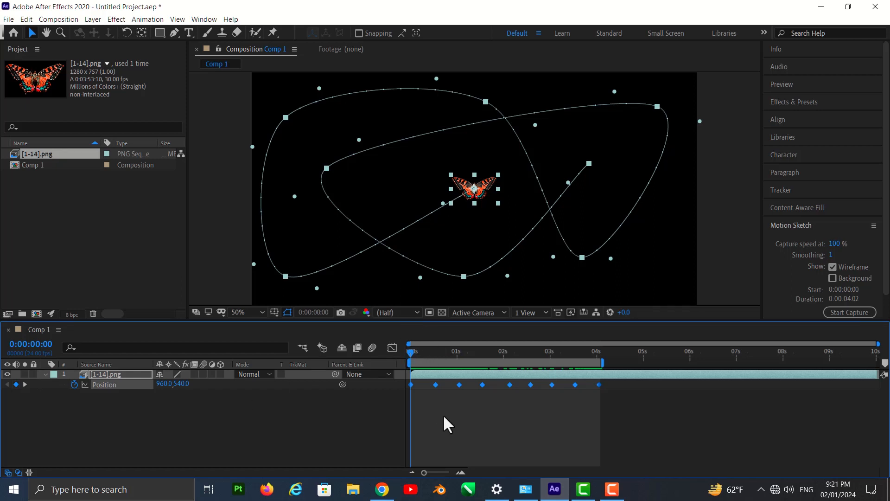
{"action": "key", "text": "ctrl+z"}
{"action": "key", "text": "ctrl+z"}
{"action": "key", "text": "ctrl+z"}
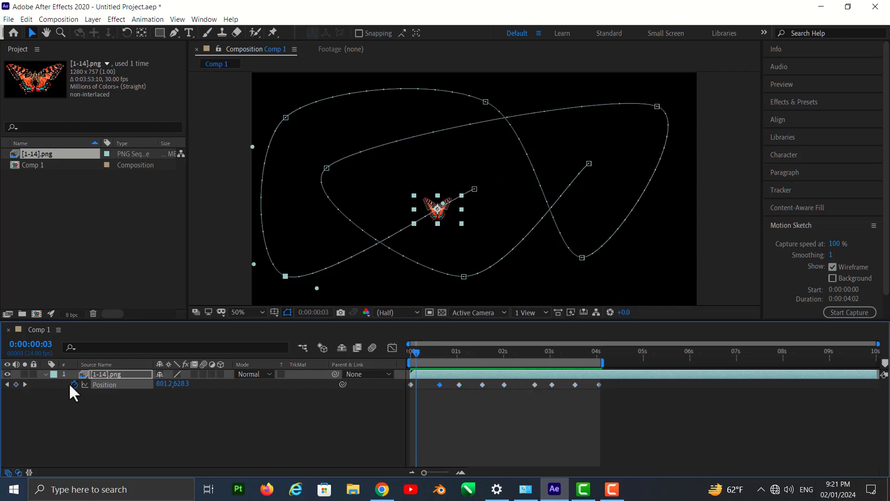
Clear the butterfly's position animation and start new position, scale and rotation keyframes at the first frame, showing only the keyframed properties.
{"action": "left_click", "coordinate": [75, 385]}
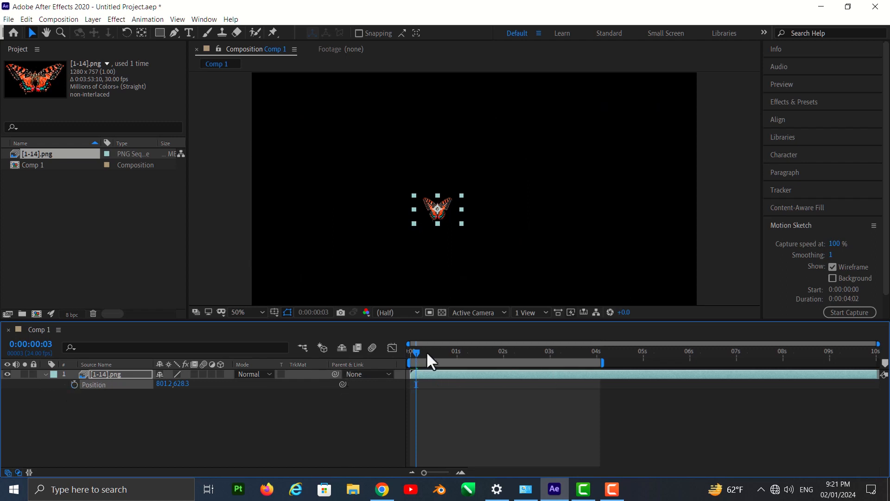
{"action": "left_click_drag", "start_coordinate": [412, 353], "coordinate": [404, 355]}
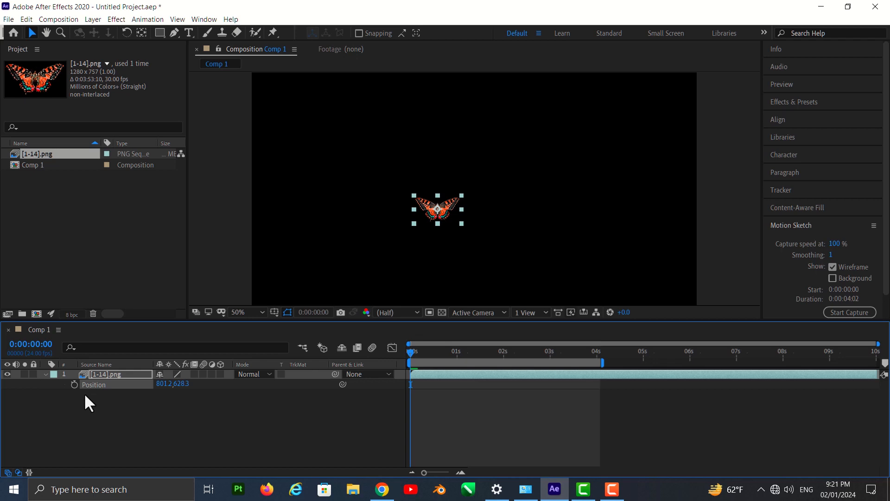
{"action": "left_click", "coordinate": [46, 373]}
{"action": "left_click", "coordinate": [45, 374]}
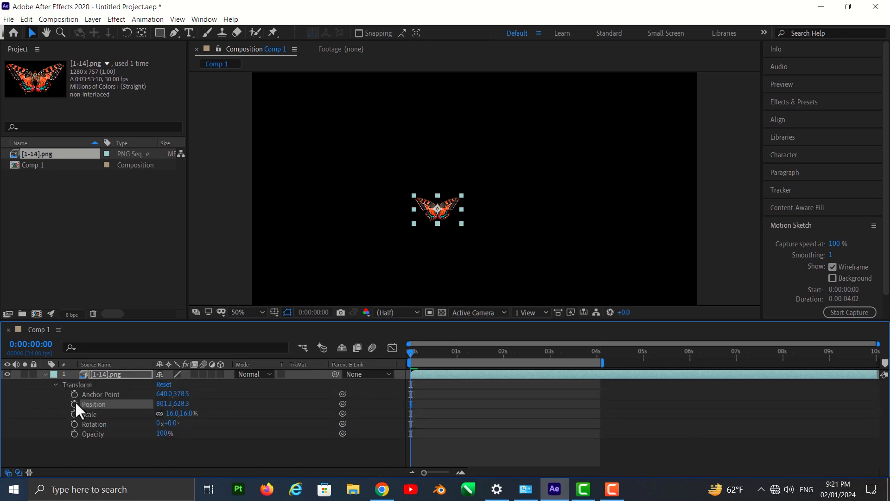
{"action": "left_click", "coordinate": [75, 403]}
{"action": "left_click", "coordinate": [75, 414]}
{"action": "left_click", "coordinate": [74, 423]}
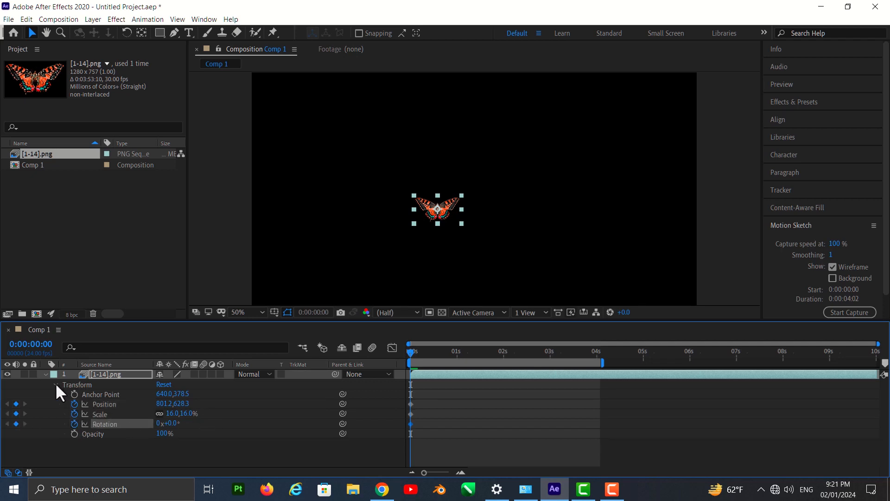
{"action": "key", "text": "u"}
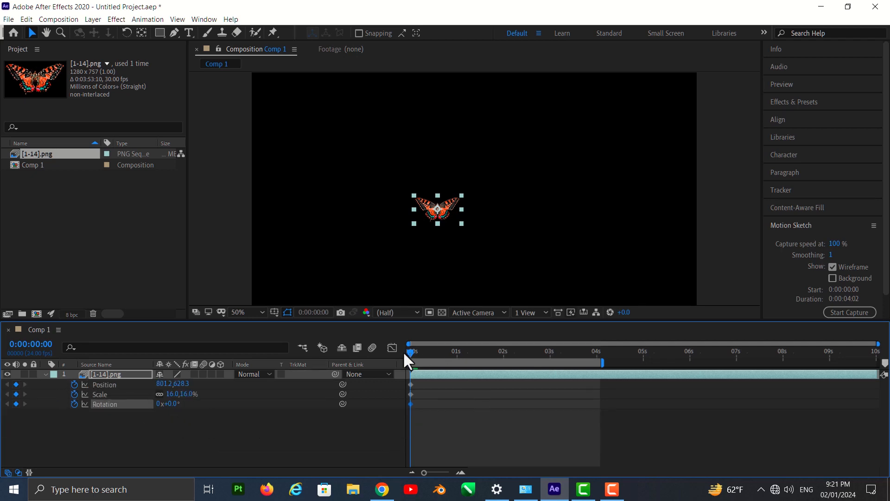
At 0:00:00:13, keyframe the butterfly in the frame's lower-right corner at about 1717, 946, with rotation set to 50°.
{"action": "left_click_drag", "start_coordinate": [411, 352], "coordinate": [437, 359]}
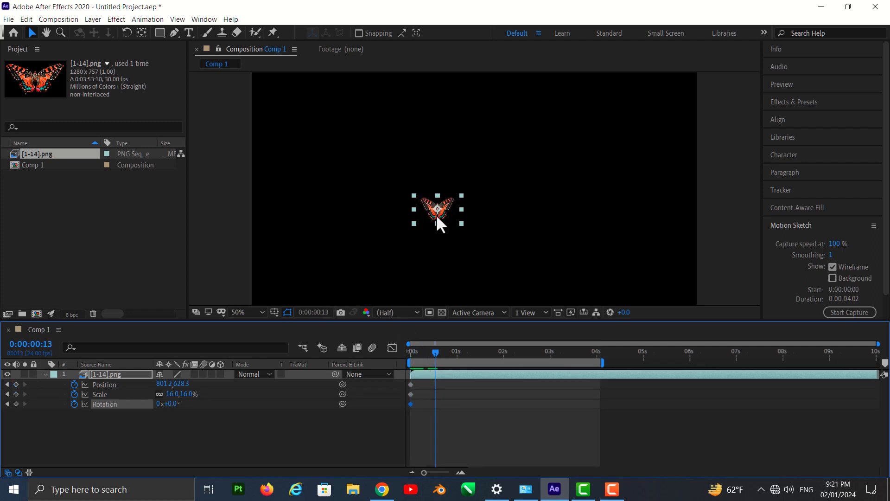
{"action": "left_click_drag", "start_coordinate": [435, 214], "coordinate": [649, 287]}
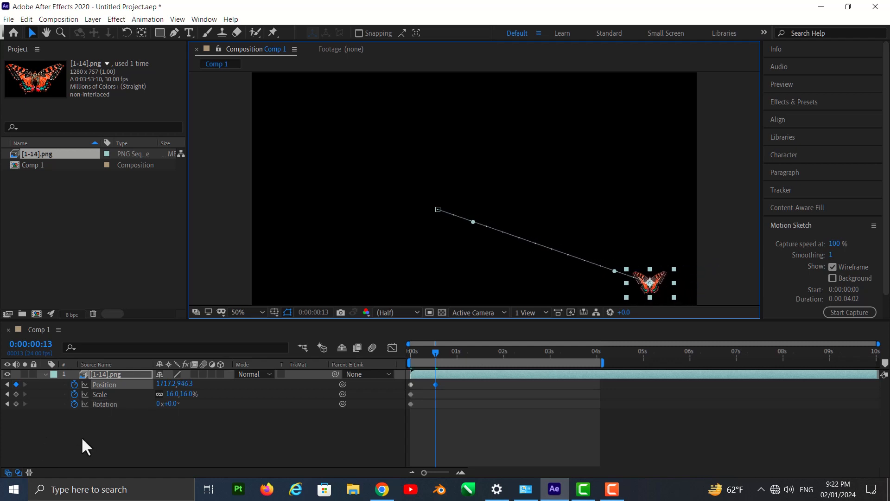
{"action": "left_click_drag", "start_coordinate": [170, 404], "coordinate": [212, 414]}
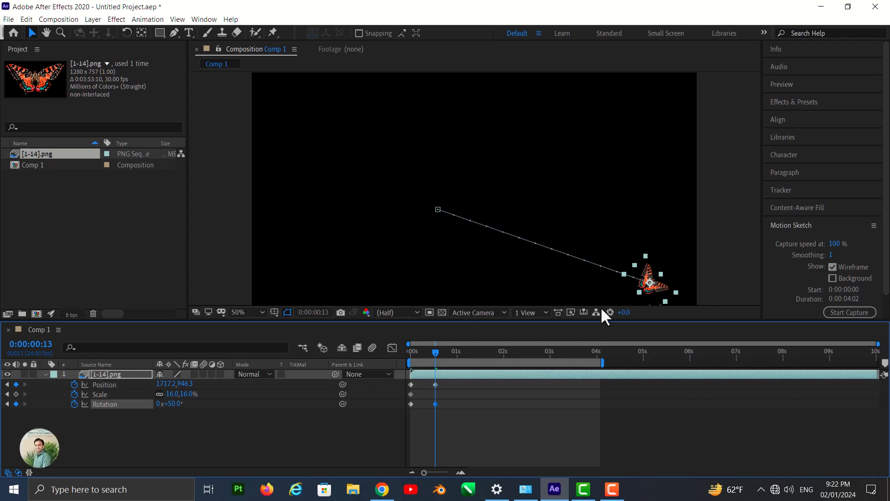
At 0:00:01:00, keyframe the butterfly near the frame's upper-right corner at about 1665, 244, with rotation -30° and scale 38%.
{"action": "left_click_drag", "start_coordinate": [436, 351], "coordinate": [457, 359]}
{"action": "left_click_drag", "start_coordinate": [661, 290], "coordinate": [648, 128]}
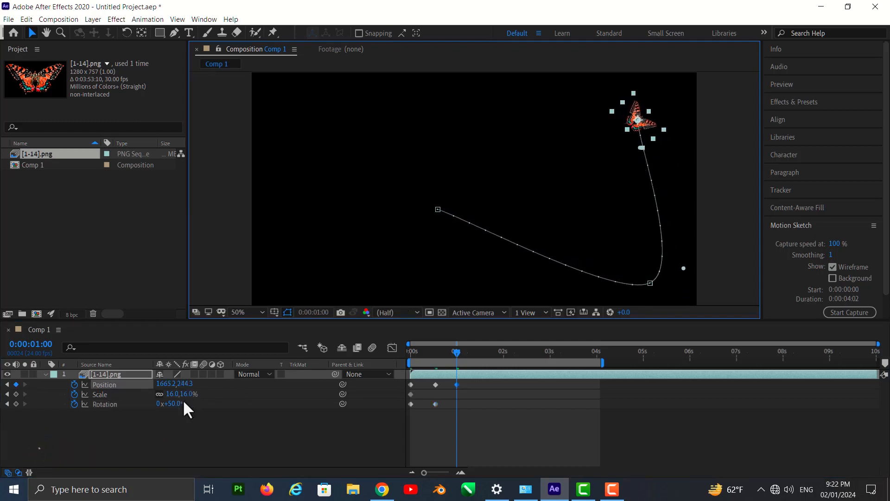
{"action": "left_click_drag", "start_coordinate": [180, 408], "coordinate": [135, 408]}
{"action": "left_click_drag", "start_coordinate": [183, 394], "coordinate": [200, 393]}
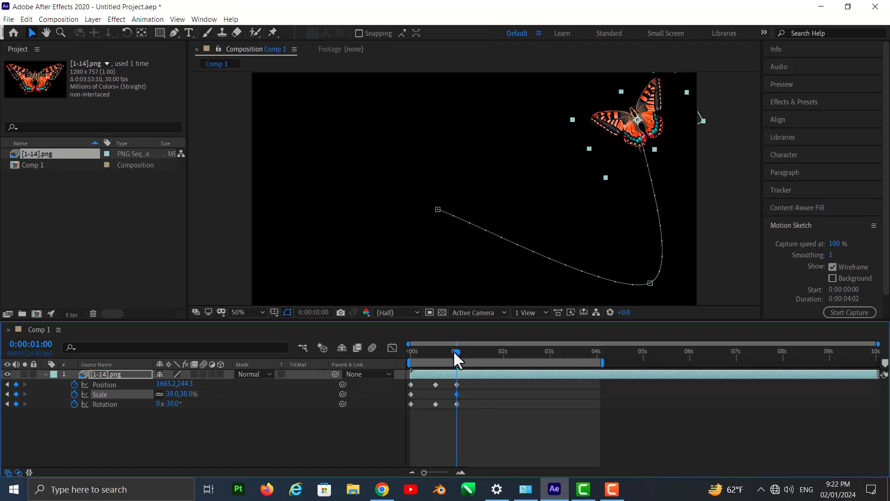
At 0:00:01:13, keyframe the butterfly near the frame's upper-left corner at about 235, 244, with scale 20% and rotation -93°.
{"action": "left_click_drag", "start_coordinate": [455, 351], "coordinate": [480, 360]}
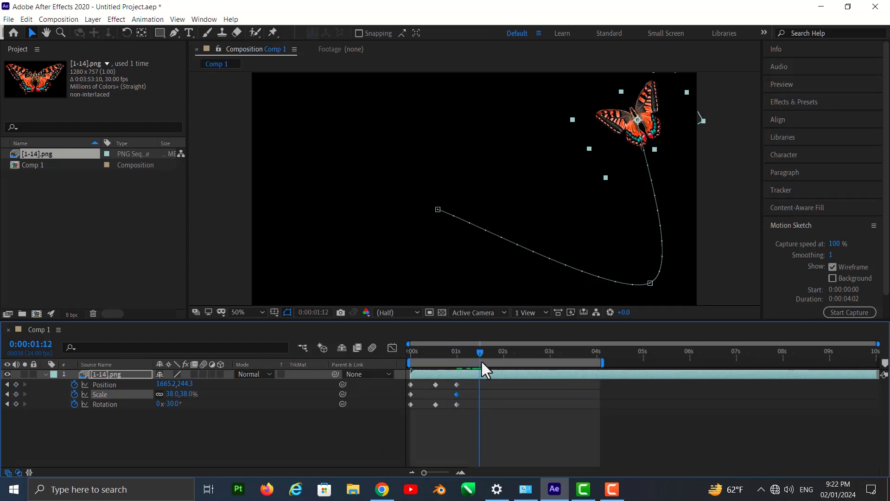
{"action": "left_click_drag", "start_coordinate": [623, 118], "coordinate": [272, 120]}
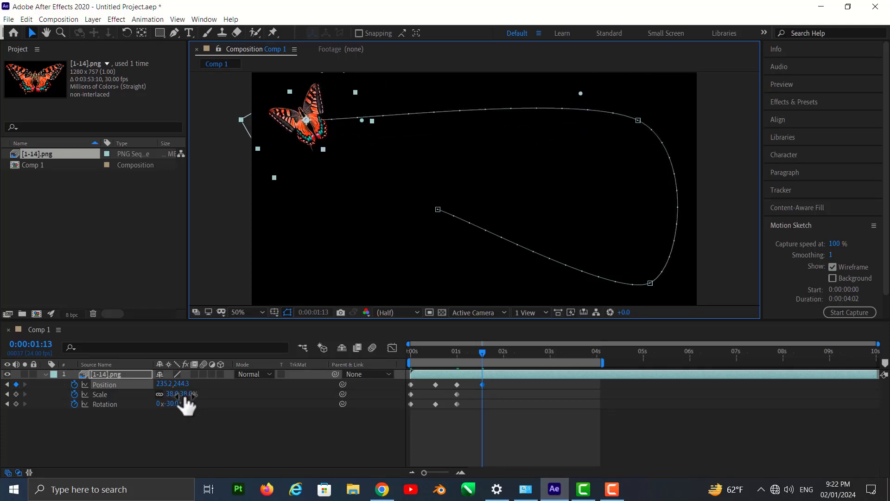
{"action": "left_click_drag", "start_coordinate": [184, 397], "coordinate": [144, 416]}
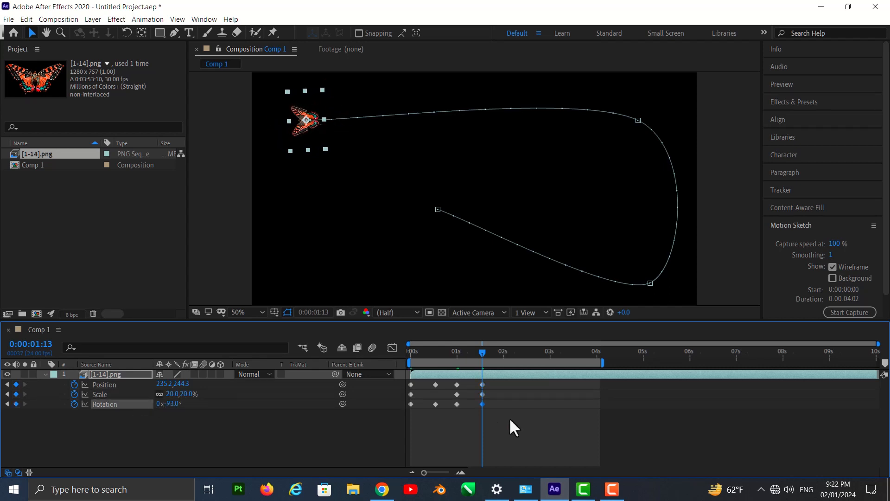
At 0:00:02:01, keyframe the butterfly near the frame's lower-left corner at about 171, 864, with rotation -191° and scale 37%.
{"action": "left_click_drag", "start_coordinate": [484, 355], "coordinate": [506, 361]}
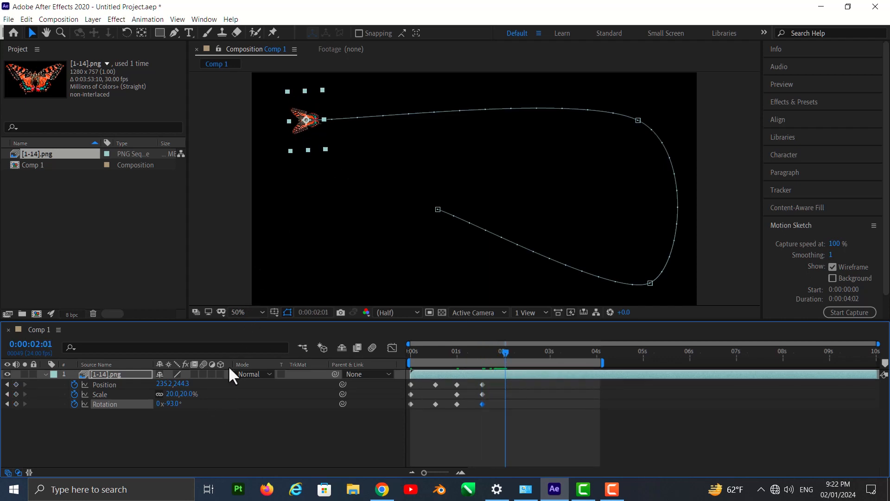
{"action": "left_click_drag", "start_coordinate": [302, 132], "coordinate": [288, 273]}
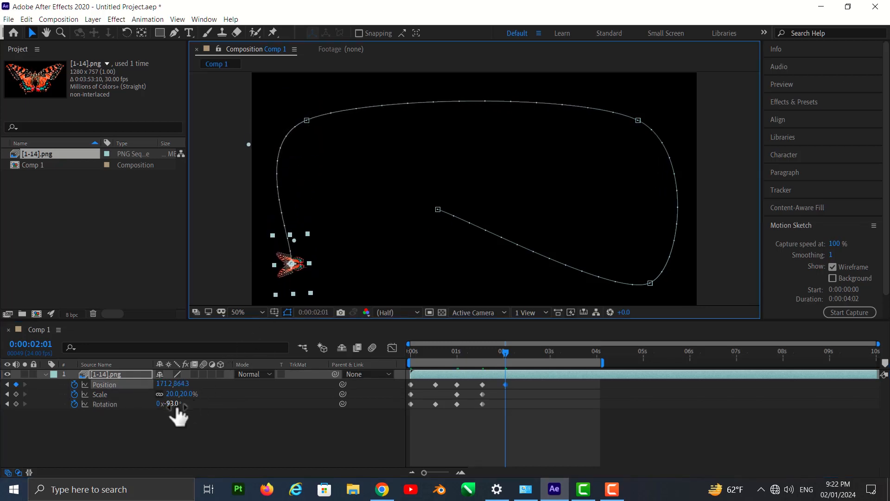
{"action": "left_click_drag", "start_coordinate": [168, 403], "coordinate": [110, 401]}
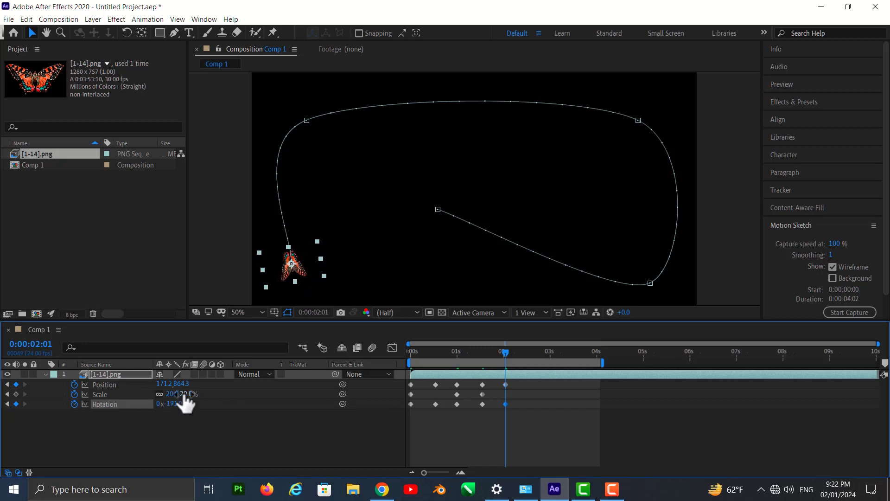
{"action": "left_click_drag", "start_coordinate": [188, 395], "coordinate": [203, 398]}
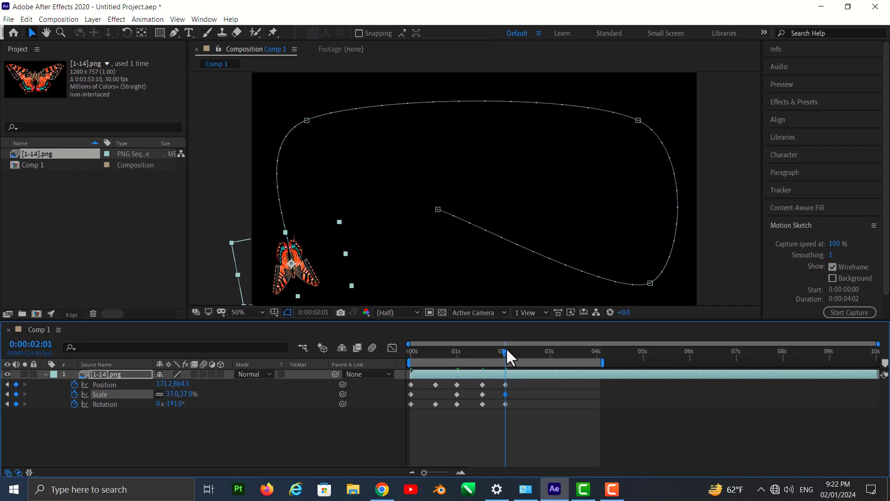
At 0:00:02:13, keyframe the butterfly just right of the frame's centre at about 1205, 612, with scale 30% and rotation -1x-8°.
{"action": "left_click_drag", "start_coordinate": [505, 352], "coordinate": [529, 358]}
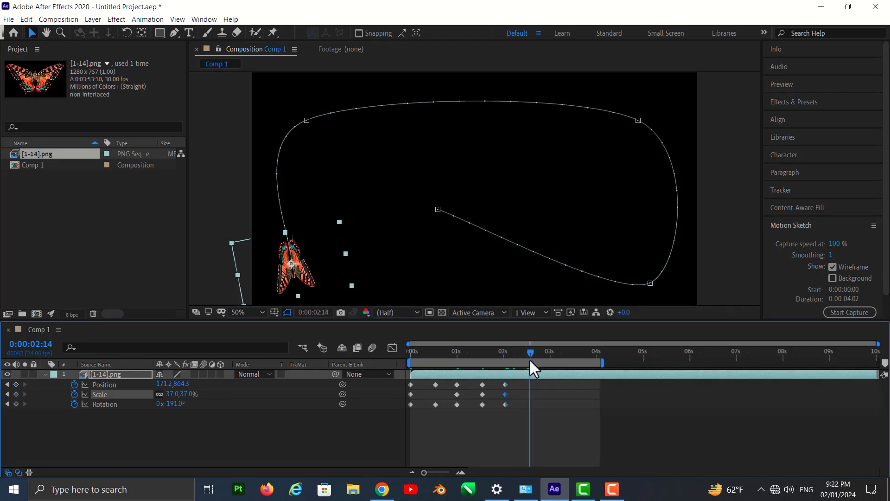
{"action": "left_click_drag", "start_coordinate": [303, 283], "coordinate": [543, 222]}
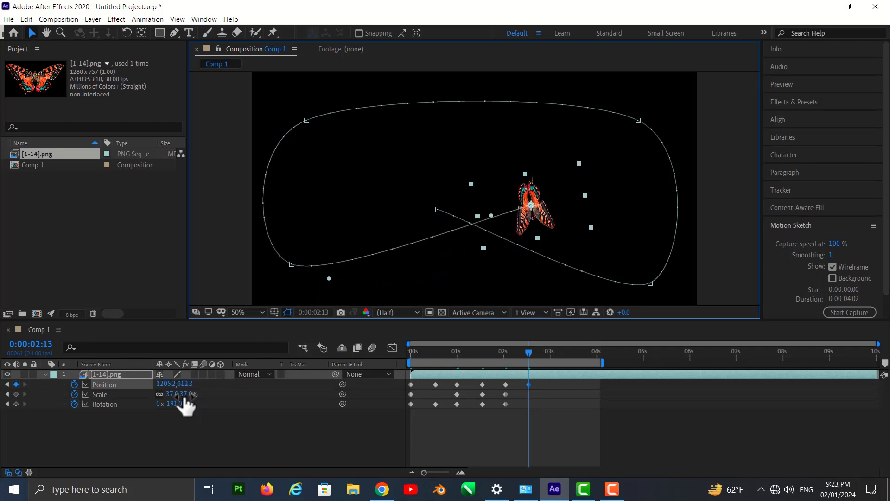
{"action": "left_click_drag", "start_coordinate": [185, 394], "coordinate": [79, 407]}
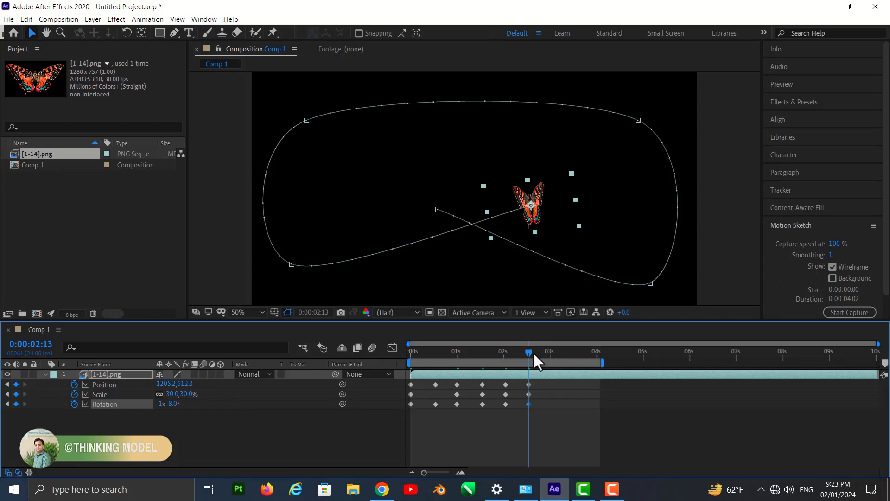
At 0:00:03:00, keyframe the butterfly back near the frame's upper-left corner at about 323, 182, with scale set to 24%.
{"action": "left_click_drag", "start_coordinate": [530, 353], "coordinate": [548, 357]}
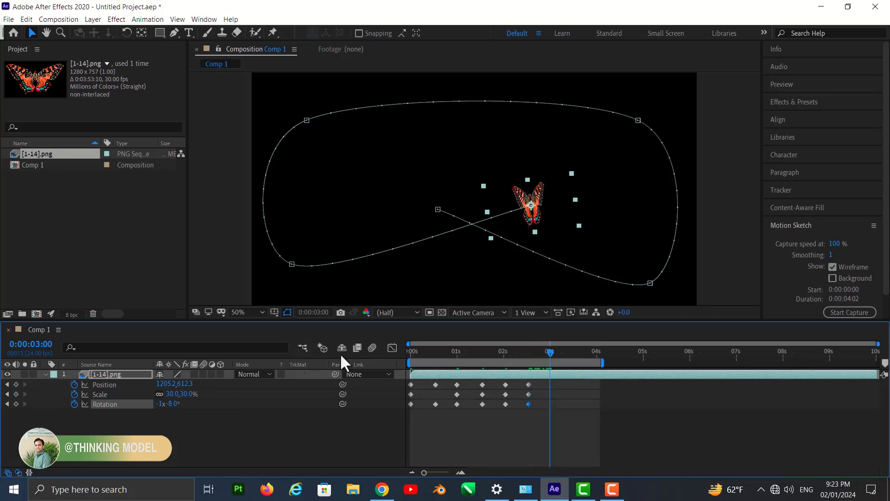
{"action": "left_click", "coordinate": [539, 195]}
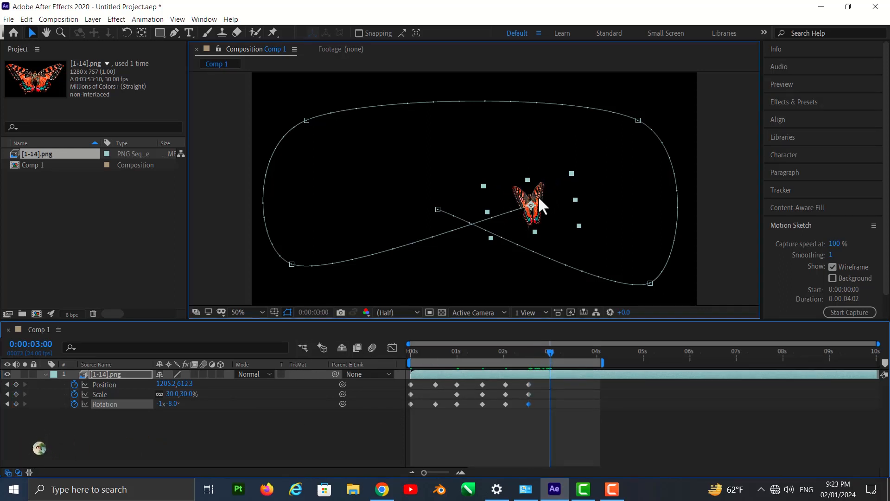
{"action": "left_click_drag", "start_coordinate": [539, 197], "coordinate": [335, 99]}
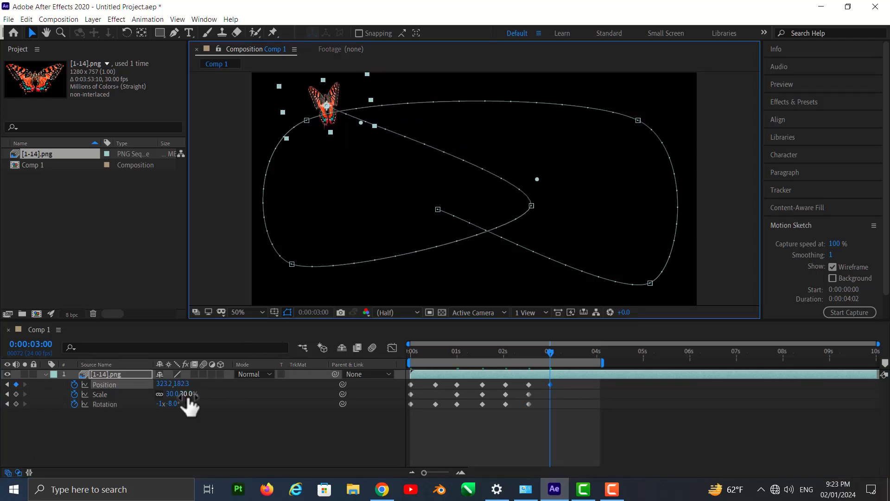
{"action": "left_click_drag", "start_coordinate": [187, 394], "coordinate": [185, 396]}
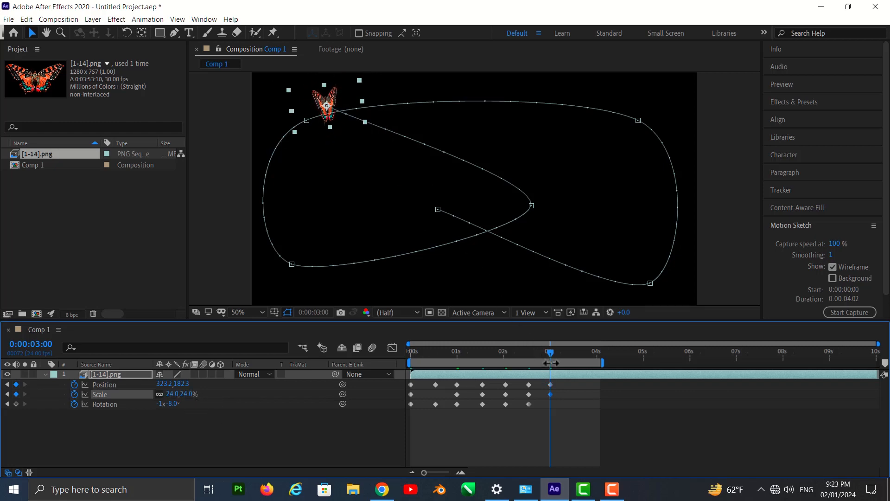
At 0:00:03:11, keyframe the butterfly near the frame's lower edge at about 653, 940, with rotation set to -260°.
{"action": "left_click_drag", "start_coordinate": [552, 353], "coordinate": [572, 354]}
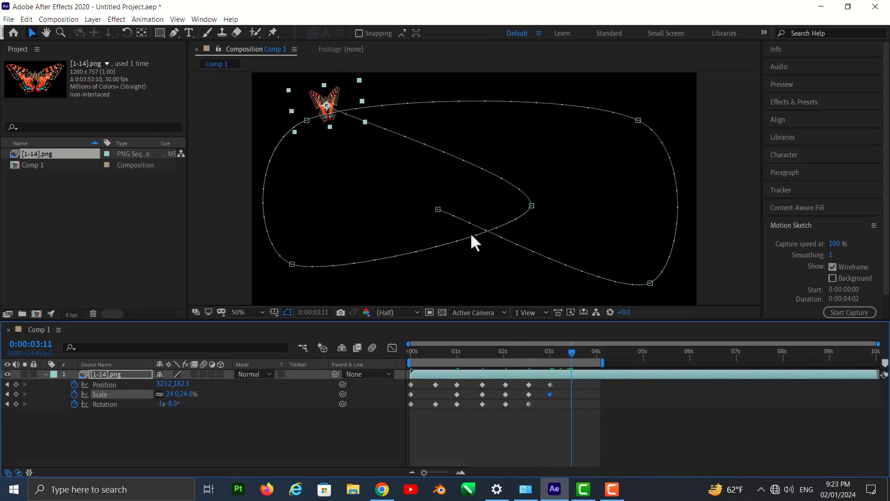
{"action": "left_click_drag", "start_coordinate": [334, 100], "coordinate": [402, 281]}
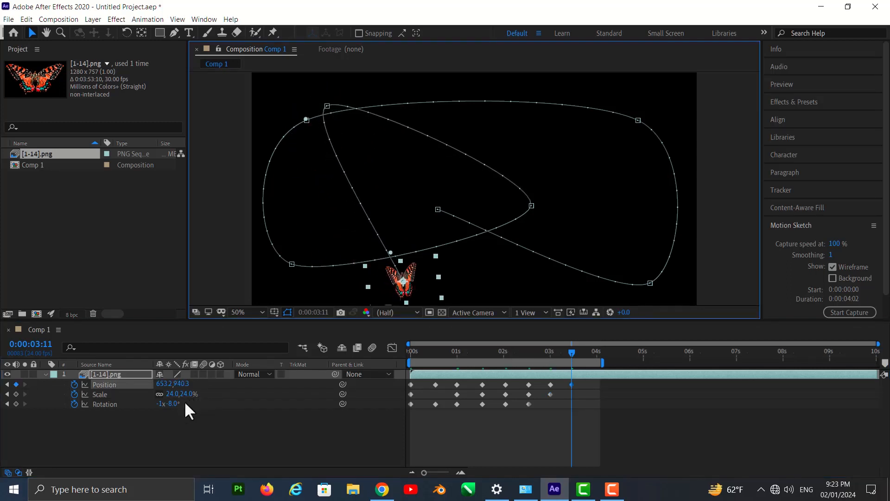
{"action": "left_click_drag", "start_coordinate": [174, 409], "coordinate": [263, 430]}
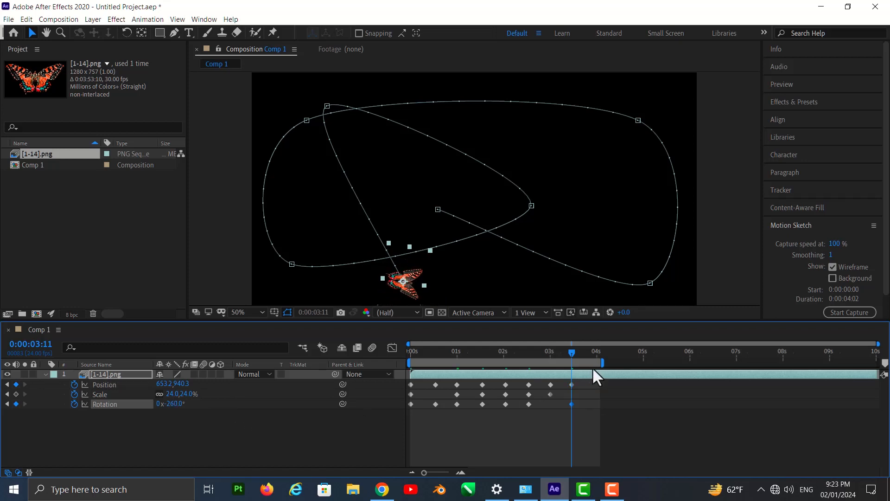
At 0:00:04:01, keyframe the butterfly in the right part of the frame at about 1493, 466, with rotation -355° and scale 34%.
{"action": "left_click_drag", "start_coordinate": [570, 356], "coordinate": [597, 364]}
{"action": "left_click_drag", "start_coordinate": [405, 289], "coordinate": [599, 177]}
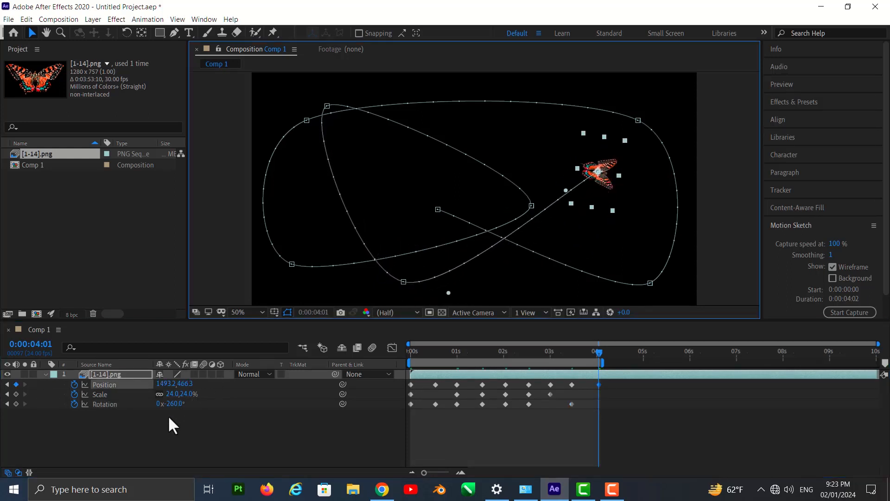
{"action": "left_click_drag", "start_coordinate": [175, 405], "coordinate": [103, 393]}
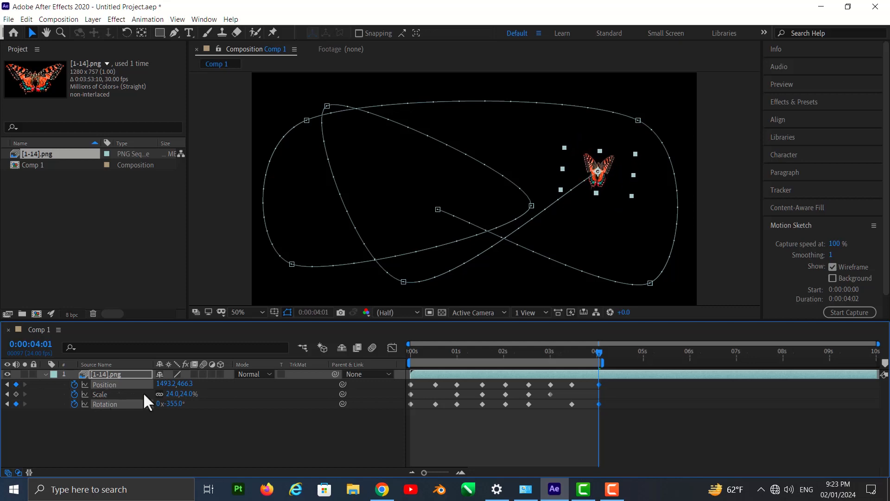
{"action": "left_click_drag", "start_coordinate": [188, 393], "coordinate": [201, 403]}
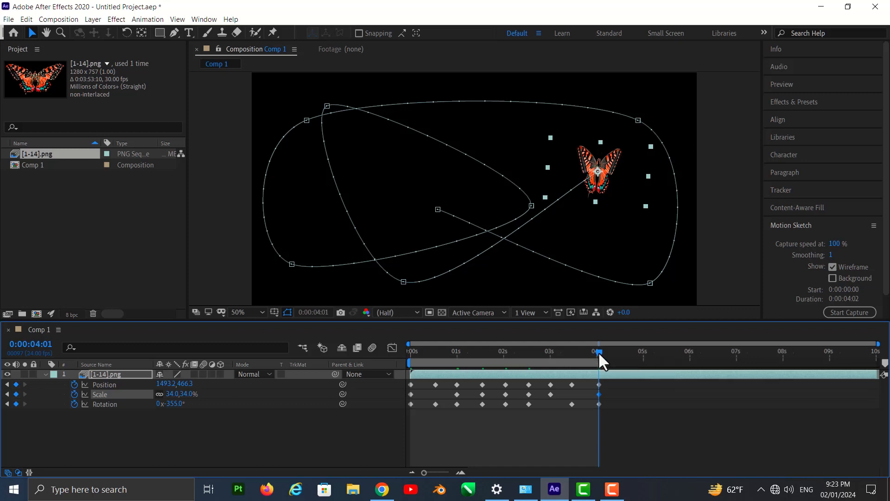
Preview the butterfly's combined position, scale and rotation animation from the first frame.
{"action": "left_click_drag", "start_coordinate": [599, 353], "coordinate": [326, 351]}
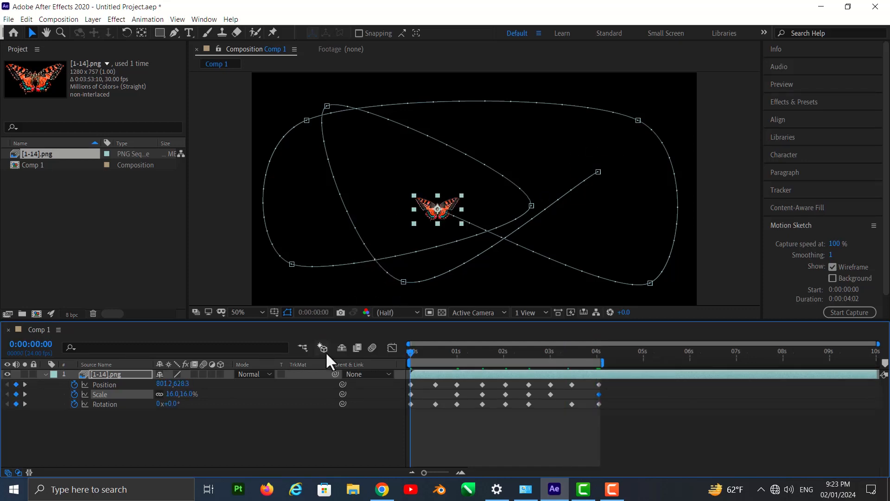
{"action": "key", "text": "space"}
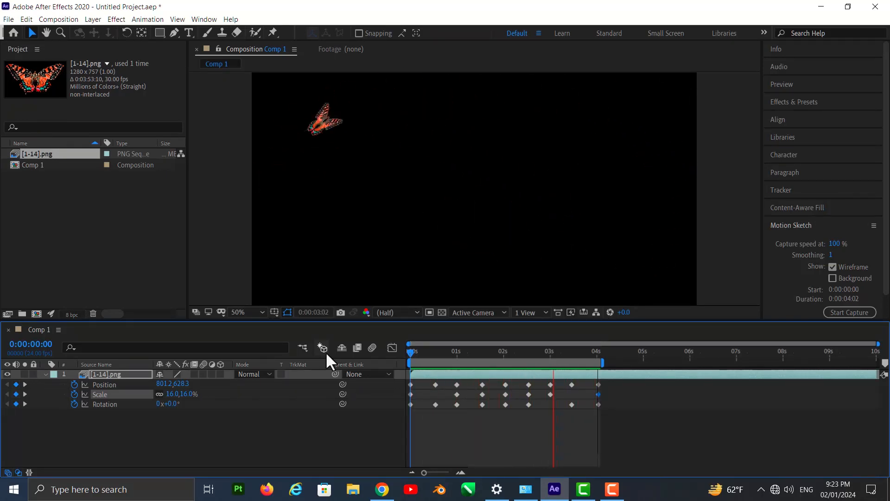
Stop the preview and toggle all the butterfly's position, scale and rotation keyframes to hold keyframes.
{"action": "key", "text": "space"}
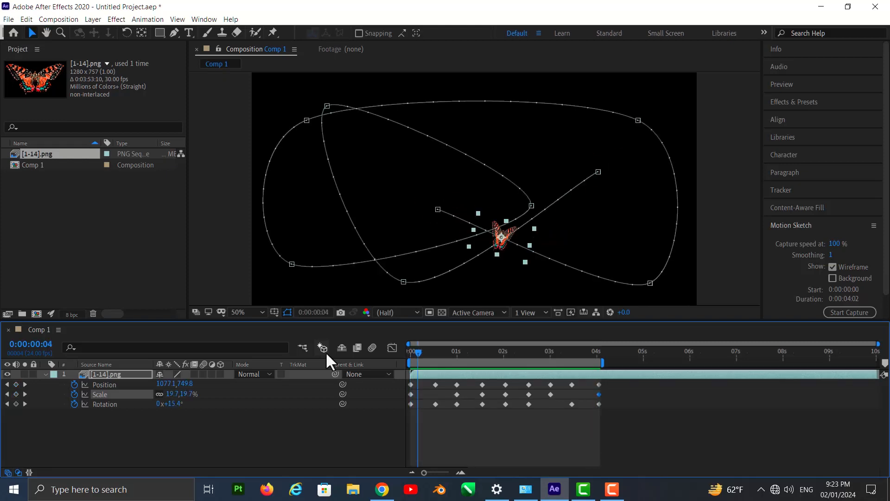
{"action": "left_click_drag", "start_coordinate": [380, 418], "coordinate": [605, 385]}
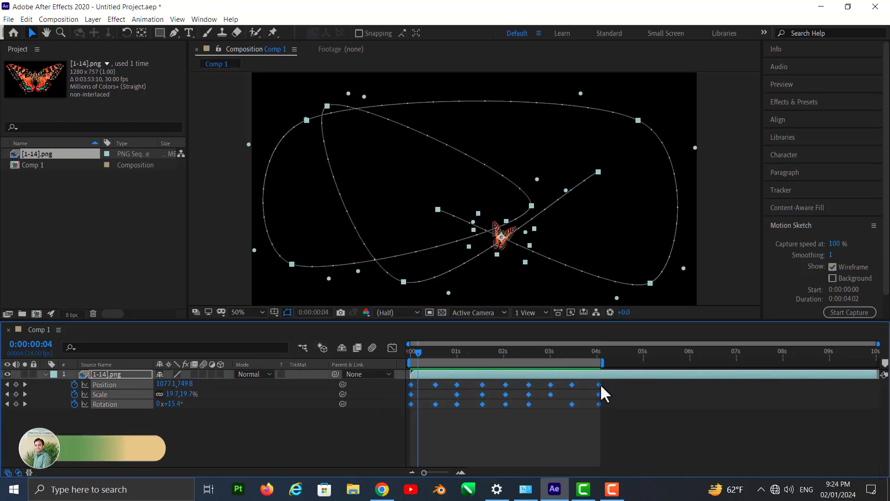
{"action": "key", "text": "ctrl+alt+h"}
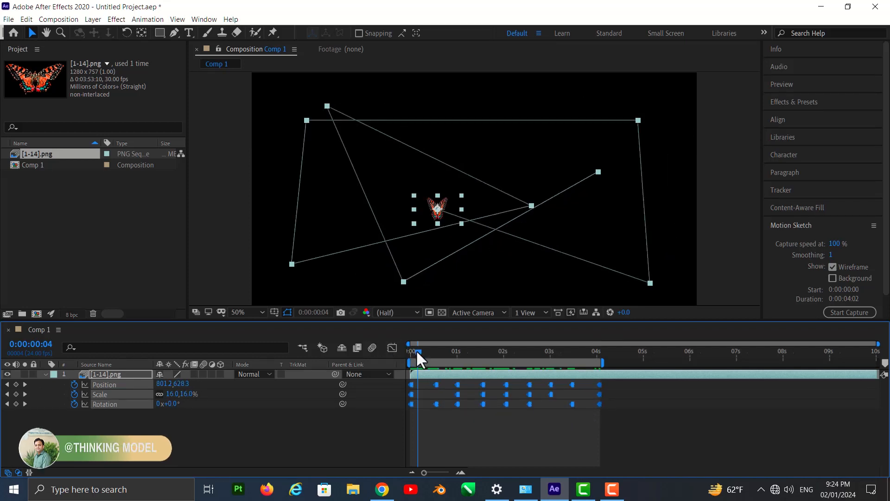
Preview the butterfly's motion with hold keyframes from the first frame.
{"action": "left_click_drag", "start_coordinate": [416, 350], "coordinate": [402, 353]}
{"action": "key", "text": "space"}
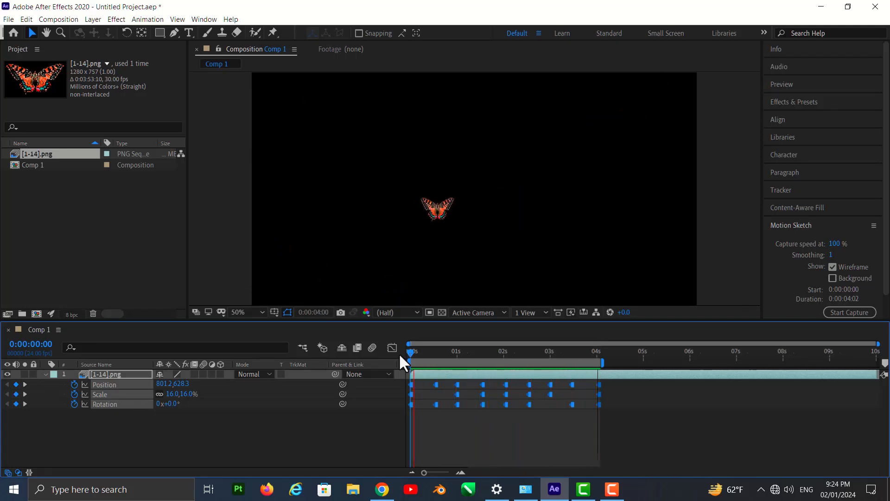
{"action": "key", "text": "space"}
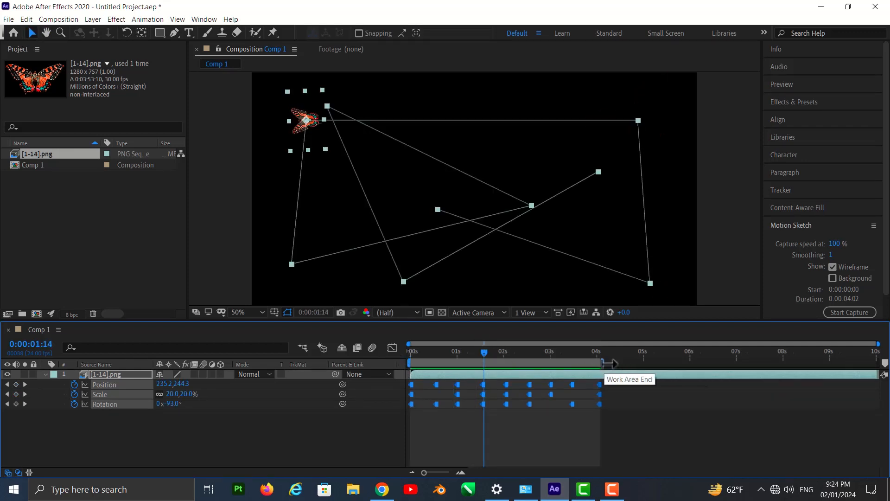
Extend the work area to the composition's end, try ending it at 0:00:01:14, and undo that trim.
{"action": "left_click_drag", "start_coordinate": [603, 363], "coordinate": [879, 376]}
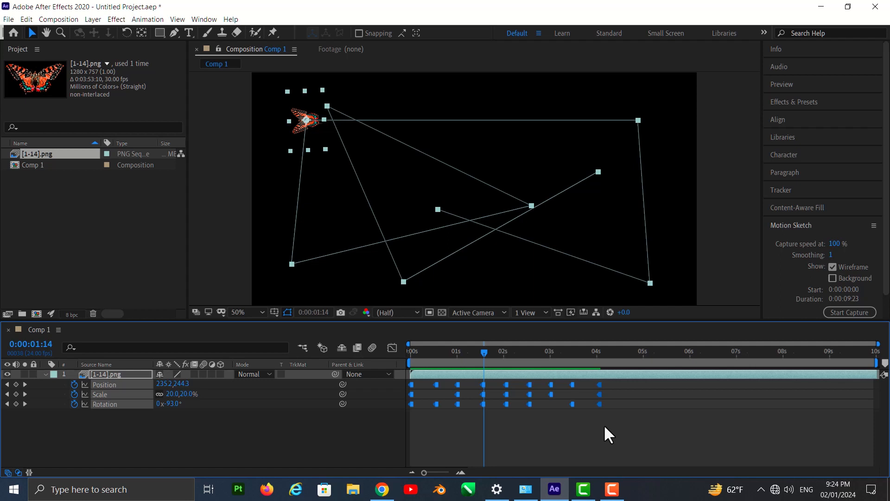
{"action": "key", "text": "n"}
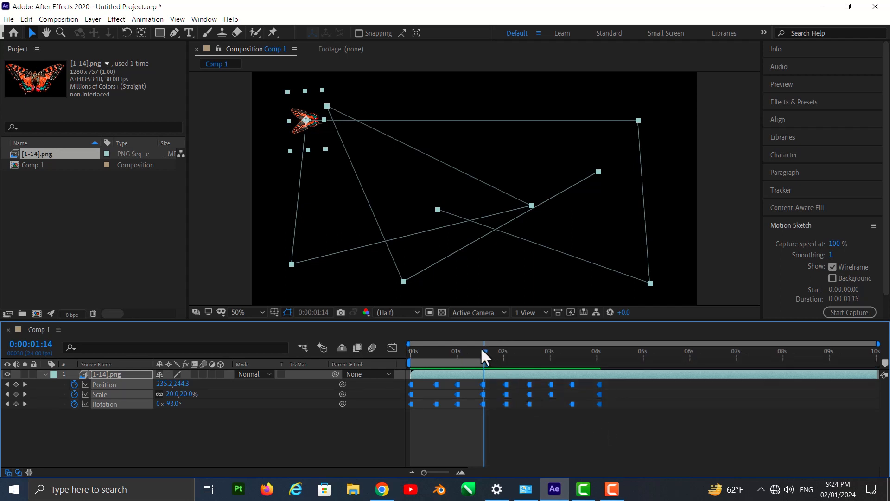
{"action": "key", "text": "ctrl+z"}
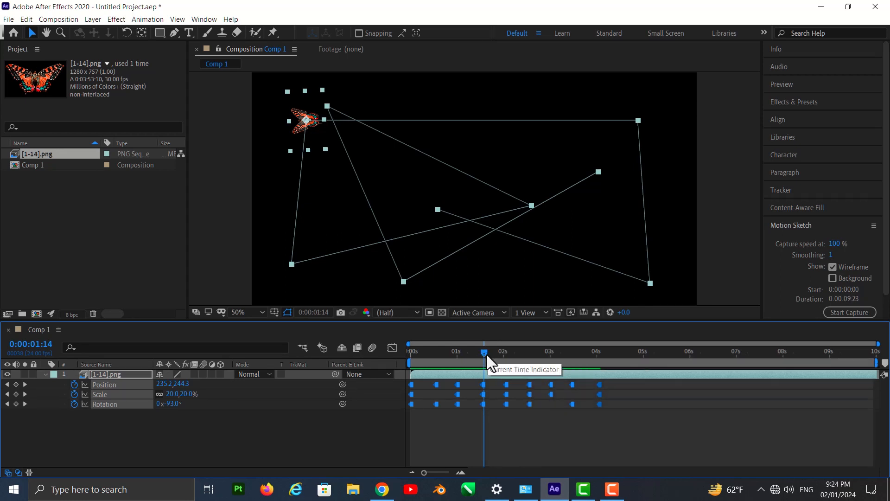
Try ending the work area at 0:00:04:04 and at 0:00:05:04, undoing each change.
{"action": "left_click_drag", "start_coordinate": [483, 354], "coordinate": [601, 379]}
{"action": "key", "text": "Page_Down"}
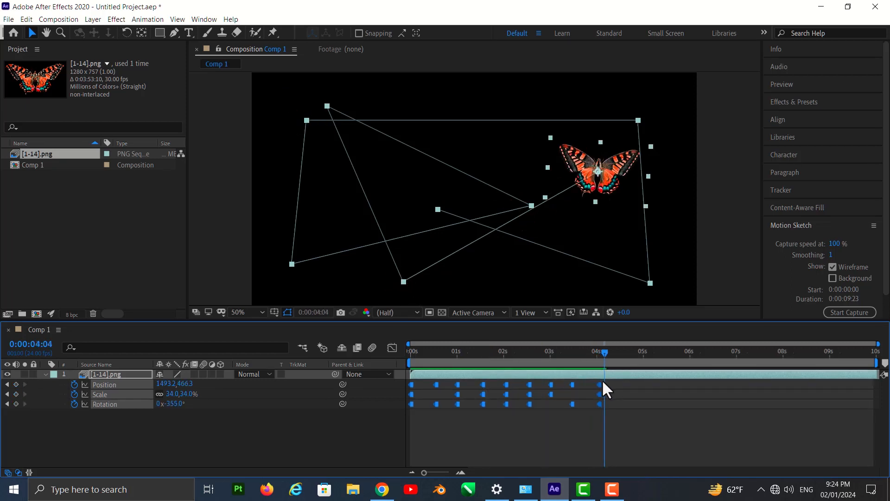
{"action": "key", "text": "n"}
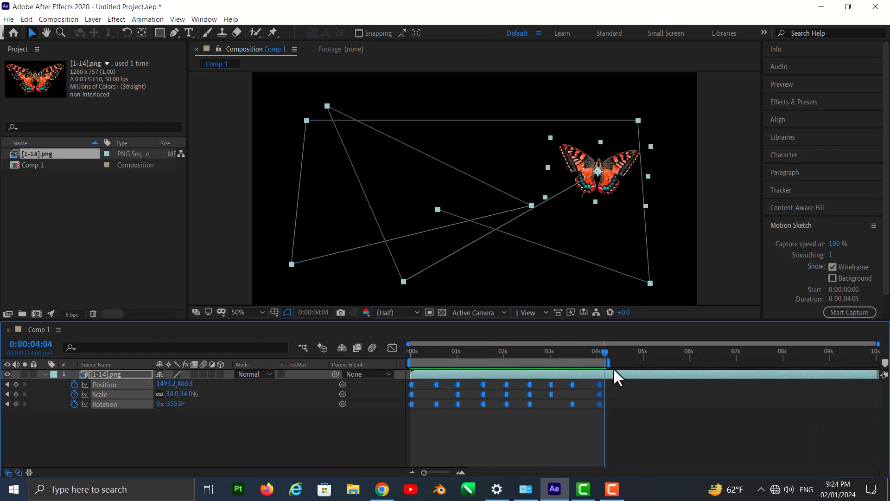
{"action": "key", "text": "ctrl+z"}
{"action": "left_click_drag", "start_coordinate": [604, 353], "coordinate": [650, 359]}
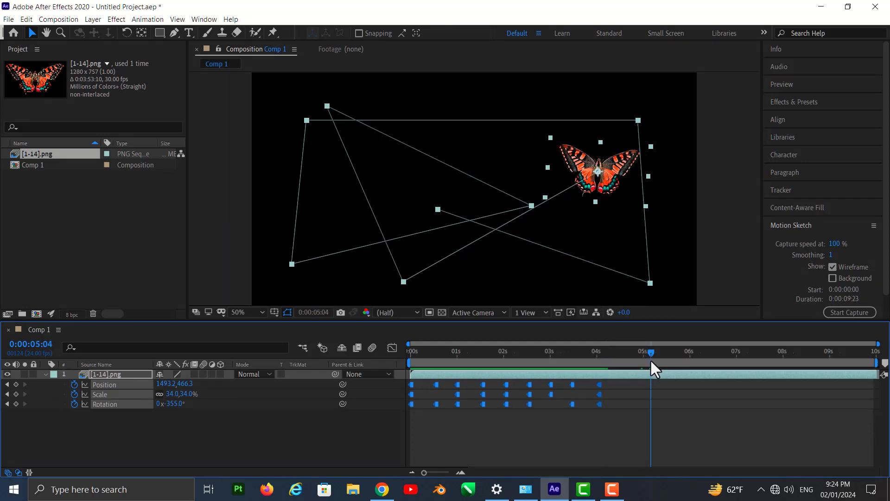
{"action": "key", "text": "n"}
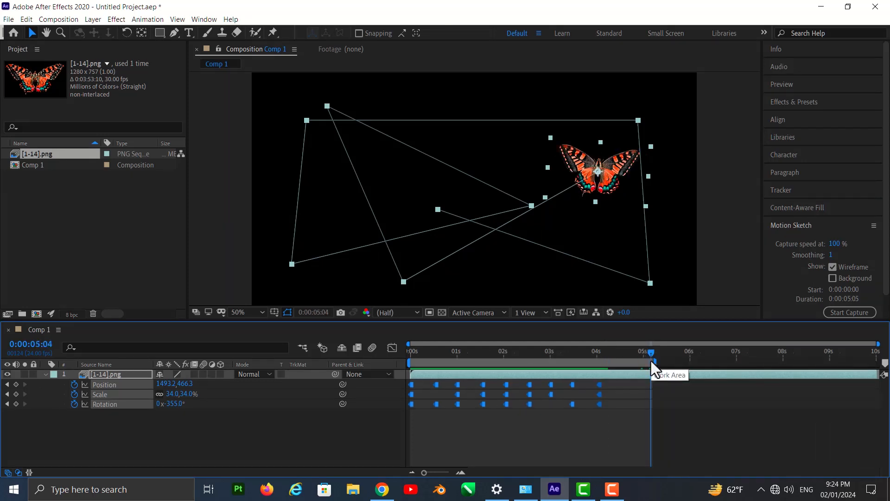
{"action": "key", "text": "ctrl+z"}
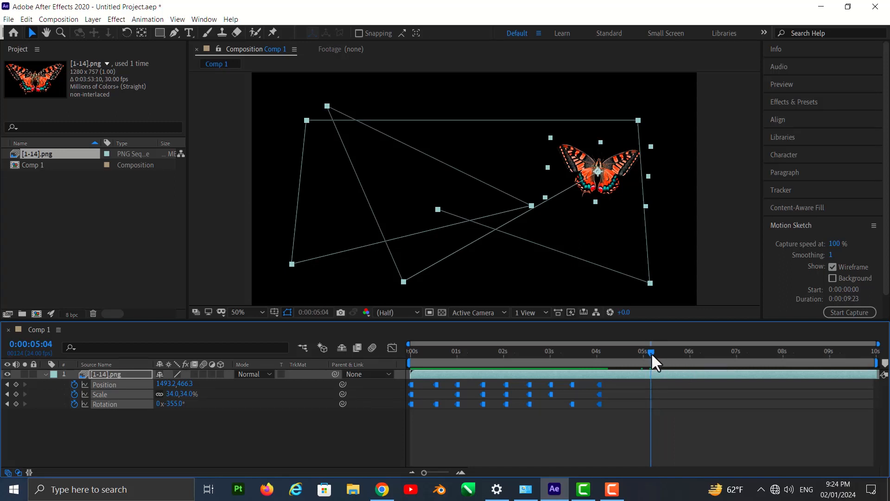
Preview the animation with the work area starting at 0:00:02:01, and undo the last work area start and end changes.
{"action": "left_click_drag", "start_coordinate": [651, 353], "coordinate": [505, 378]}
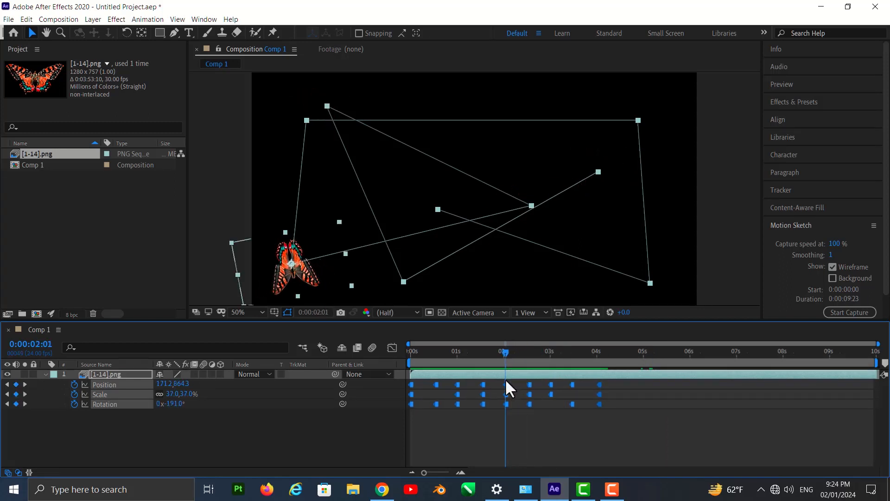
{"action": "key", "text": "b"}
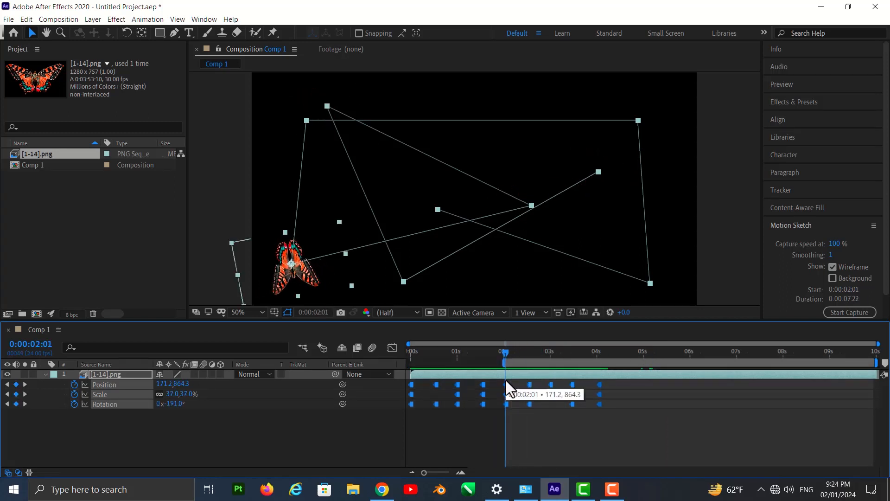
{"action": "key", "text": "space"}
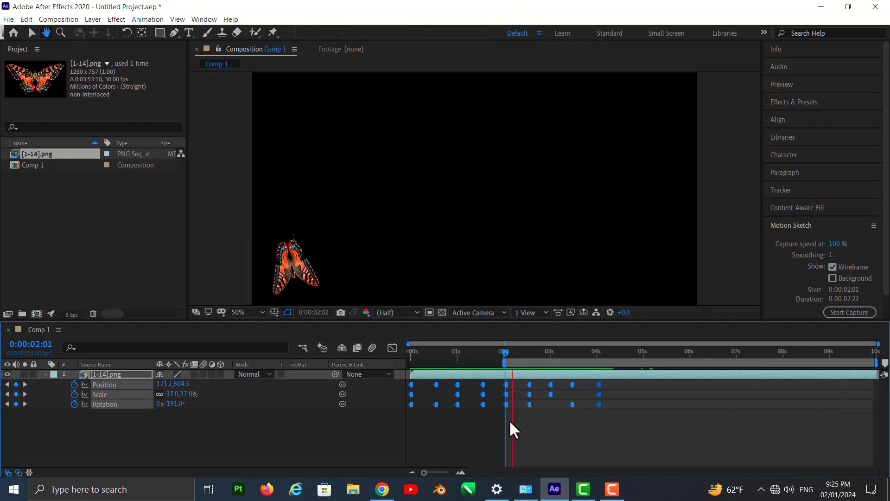
{"action": "key", "text": "space"}
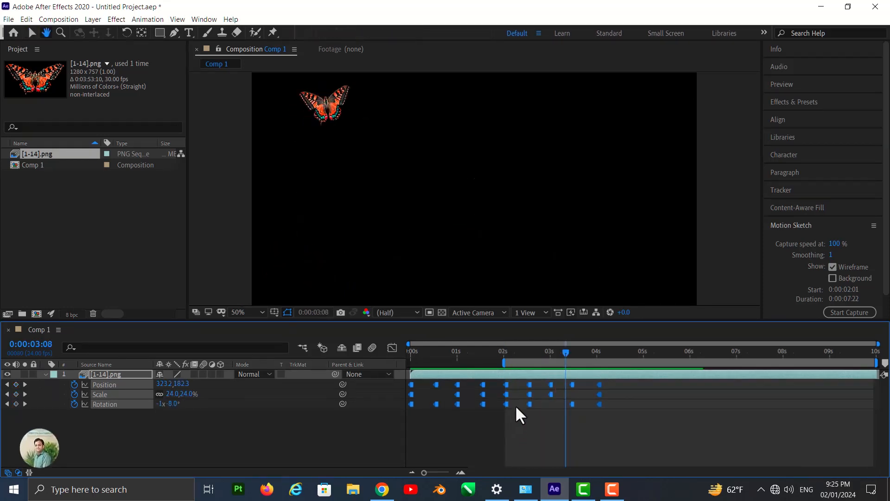
{"action": "key", "text": "ctrl+z"}
{"action": "key", "text": "ctrl+z"}
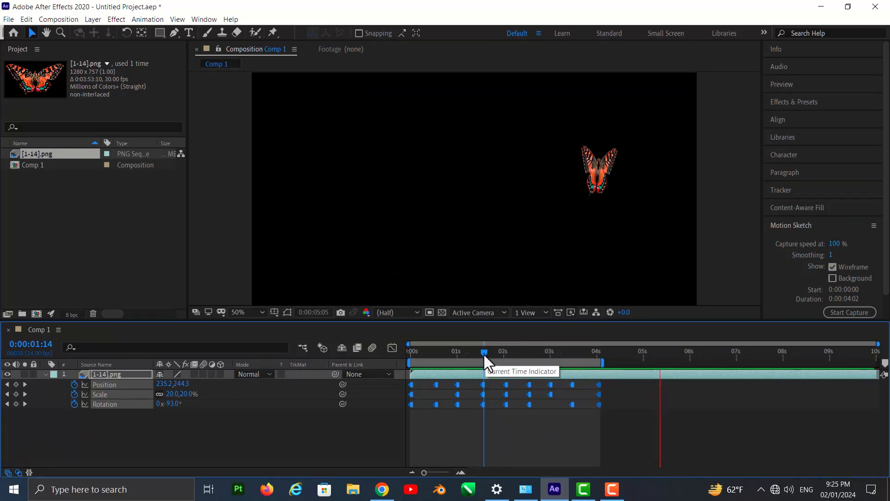
Try starting the work area at 0:00:03:18, and undo that change.
{"action": "left_click_drag", "start_coordinate": [484, 355], "coordinate": [583, 382]}
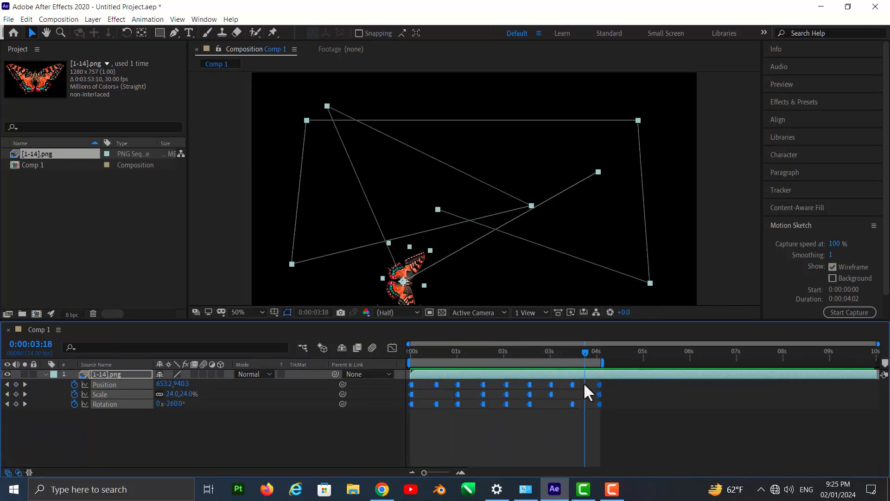
{"action": "key", "text": "b"}
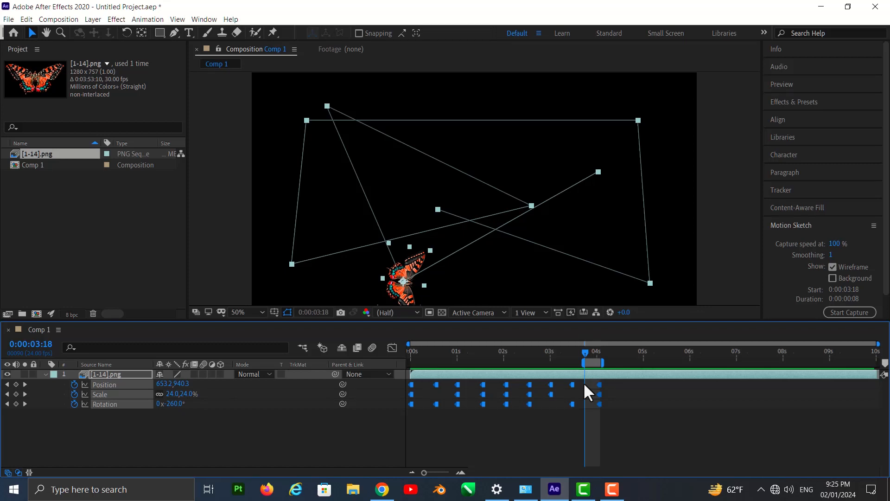
{"action": "key", "text": "ctrl+z"}
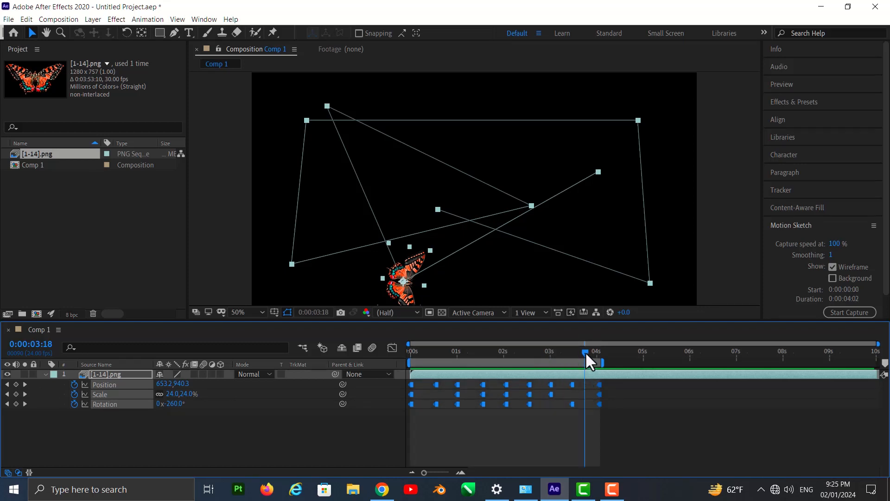
Return to the first frame and play the hold-keyframed butterfly animation within the restored work area.
{"action": "key", "text": "Home"}
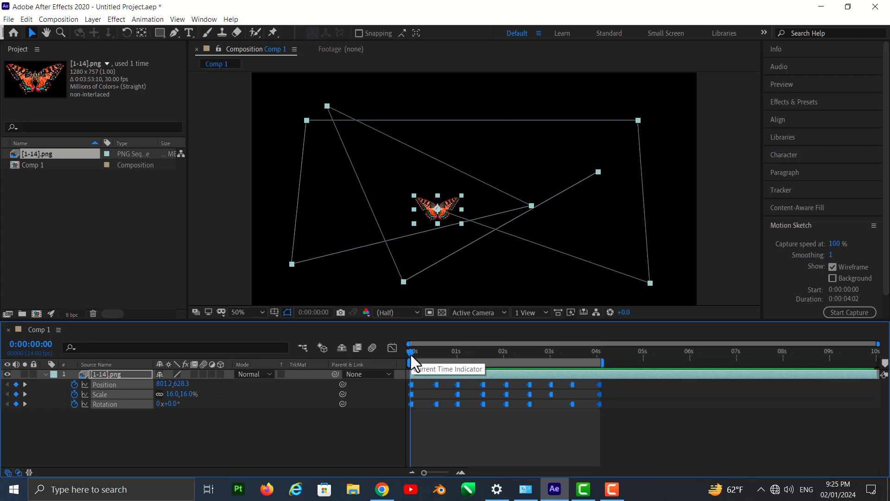
{"action": "mouse_move", "coordinate": [410, 353]}
{"action": "left_mouse_down"}
{"action": "mouse_move", "coordinate": [435, 354]}
{"action": "mouse_move", "coordinate": [407, 364]}
{"action": "left_mouse_up"}
{"action": "key", "text": "space"}
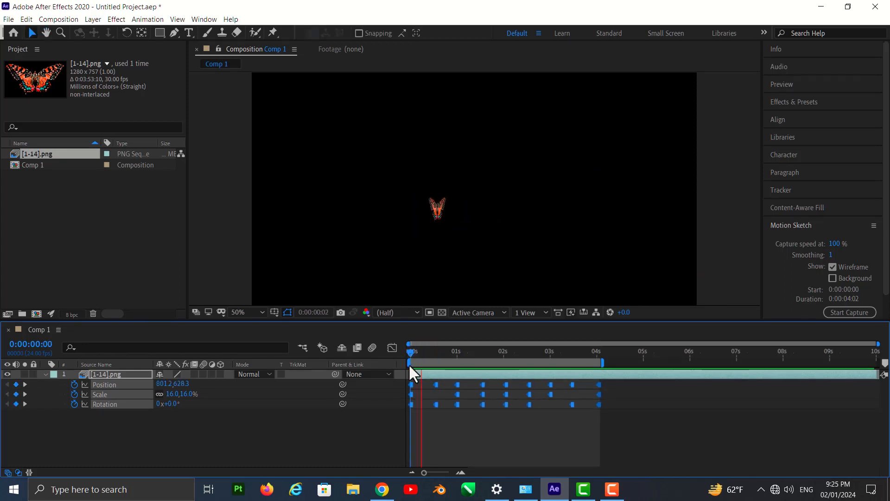